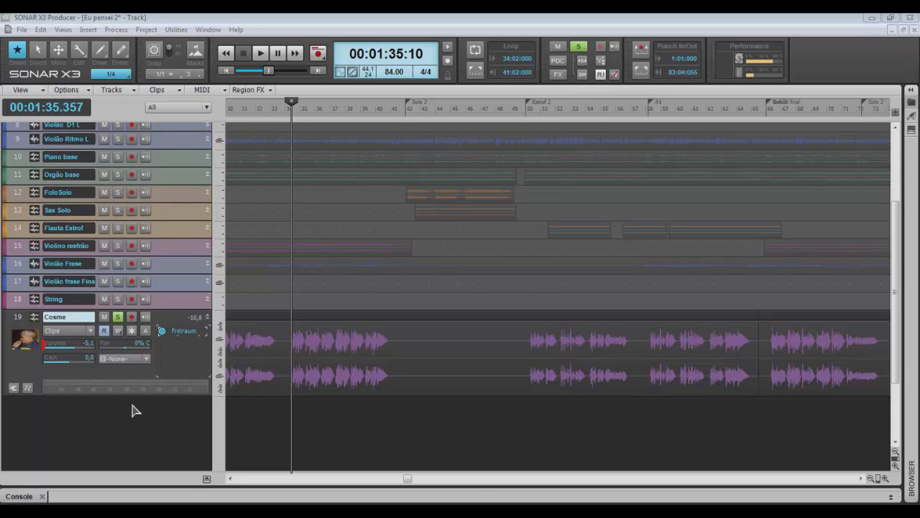
Open the freiraum equalizer on track 19, set the playback position to 00:00:25:28, and play the vocal briefly
double_click(185, 331)
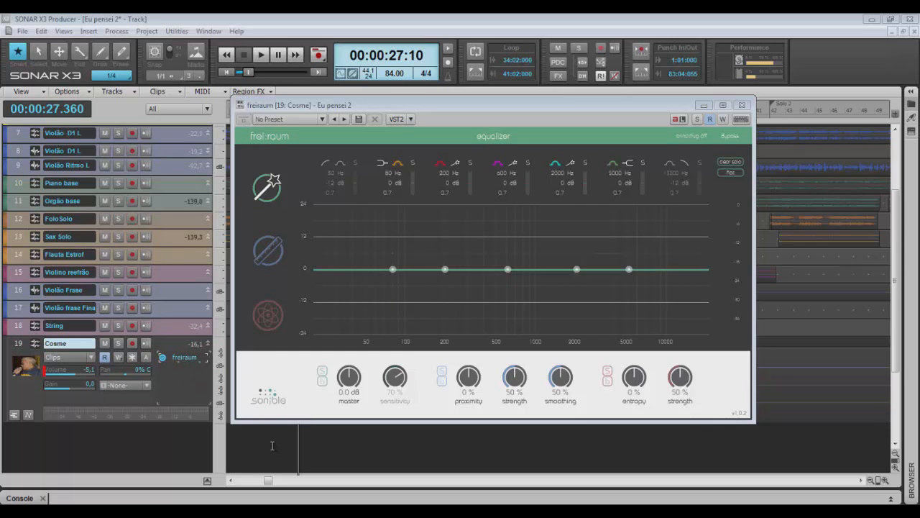
left_click_drag(453, 105, 640, 125)
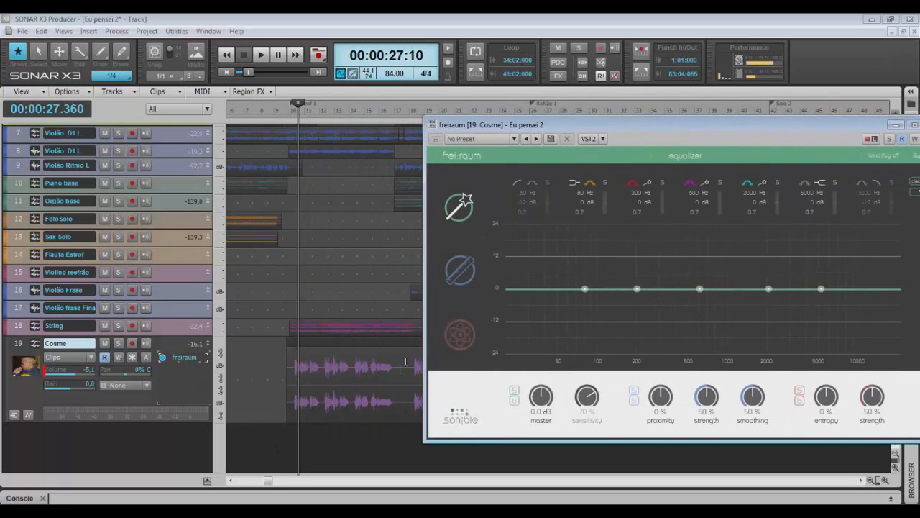
left_click(292, 428)
key("space")
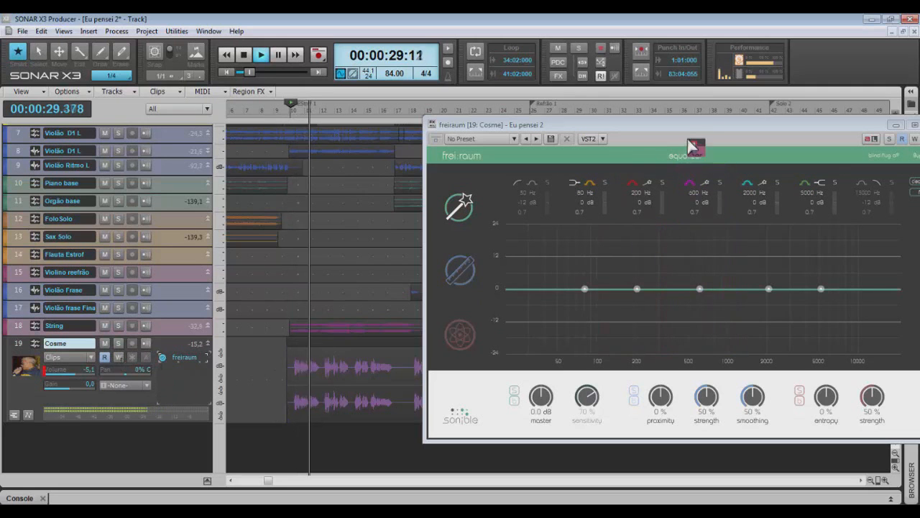
key("space")
left_click_drag(698, 127, 566, 135)
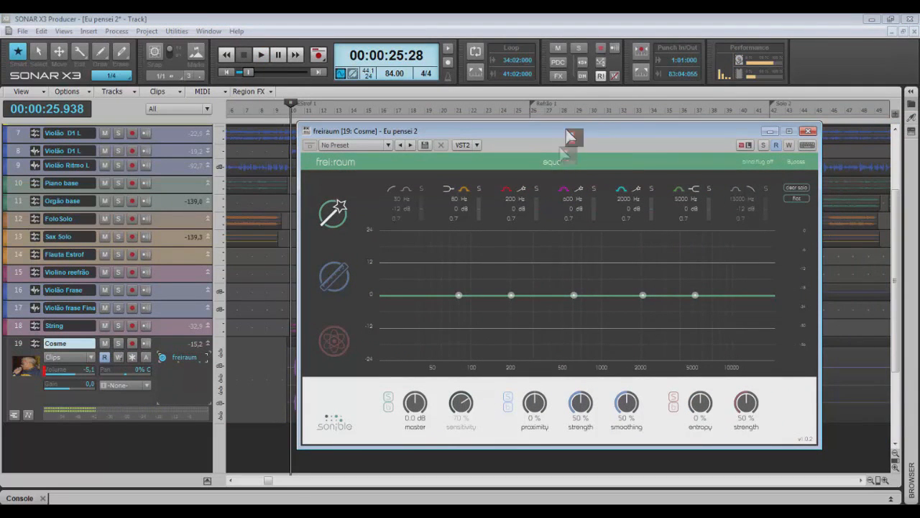
Enable the first band as a low-cut filter at about 108 Hz, -11.9 dB, and move the second band to 85 Hz, -0.3 dB
left_click(397, 191)
left_click_drag(456, 297, 461, 298)
left_click_drag(402, 328, 477, 333)
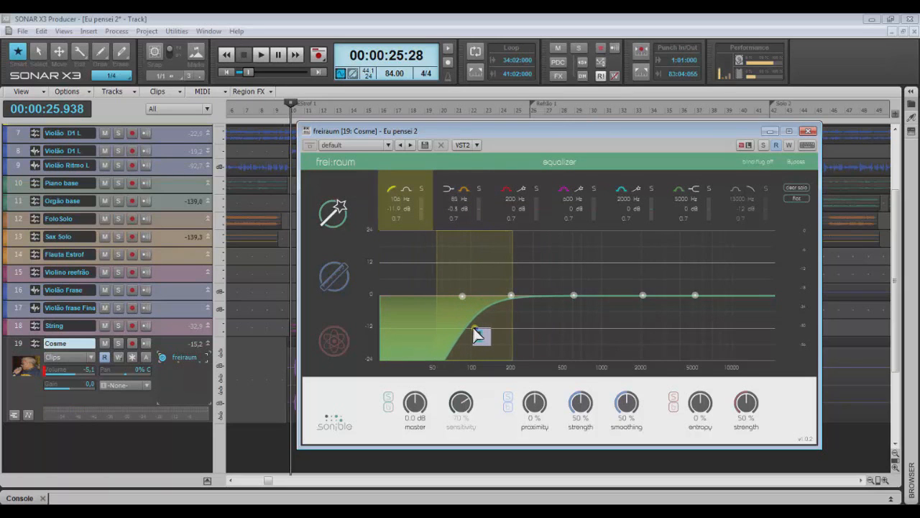
During playback, boost bands to 9.4 dB at 266 Hz and 6.9 dB at 4620 Hz, and cut one to -7.5 dB at 821 Hz
key("space")
left_click_drag(512, 296, 529, 270)
left_click(701, 302)
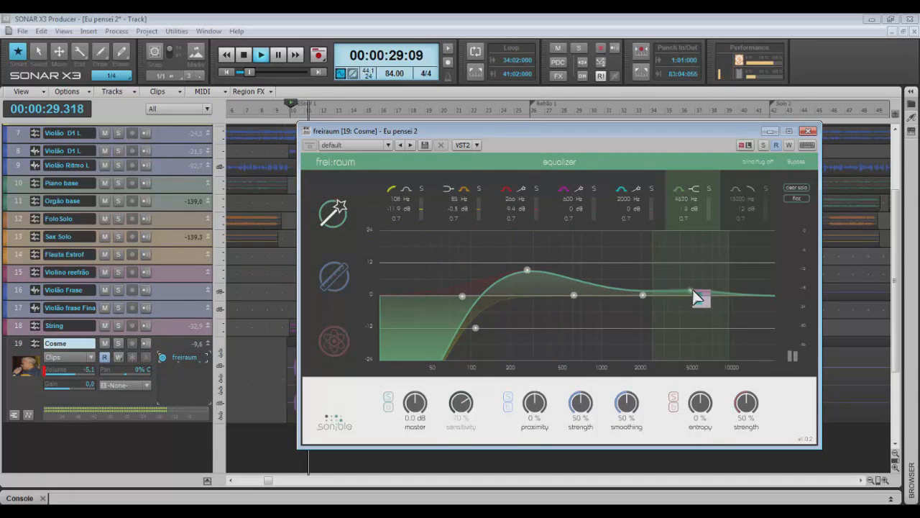
left_click_drag(698, 296, 689, 279)
left_click_drag(586, 311, 599, 314)
left_click_drag(690, 280, 691, 276)
Stop playback, narrow the 4620 Hz band to a Q of 5.6, and widen it again
key("space")
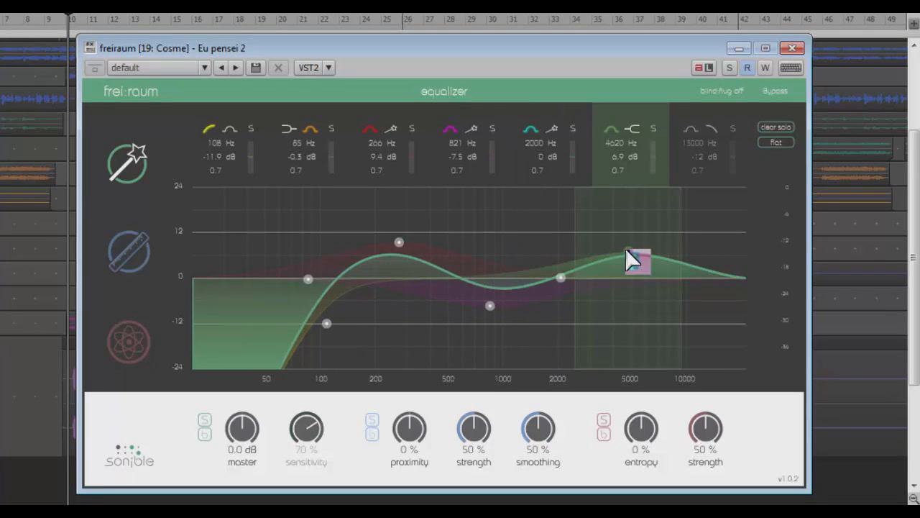
scroll(626, 250, "up", 10)
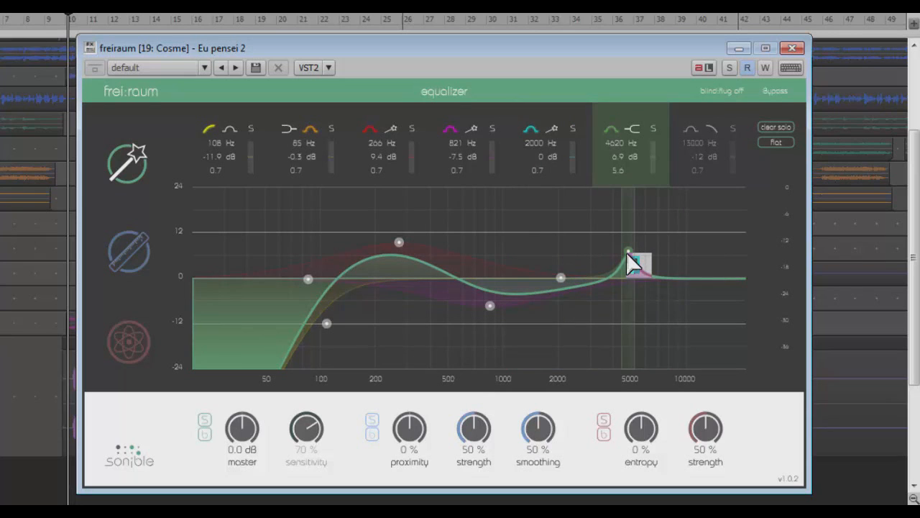
scroll(626, 252, "down", 8)
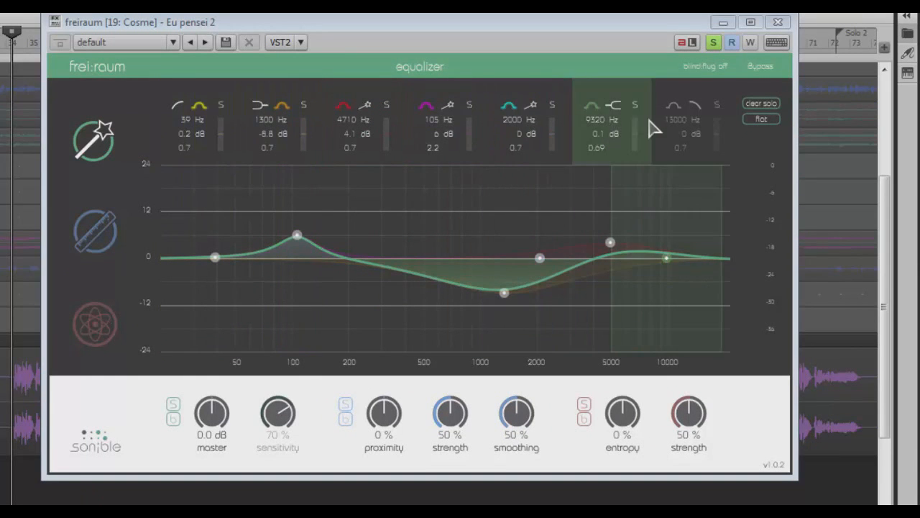
Switch the first band to a low-cut filter at 37 Hz and lower its gain to -5.9 dB
left_click(177, 106)
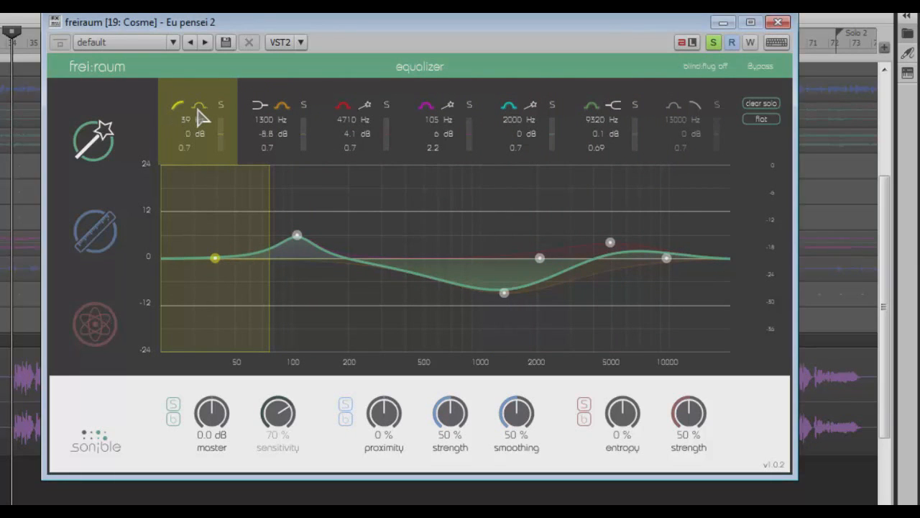
mouse_move(214, 258)
left_mouse_down()
mouse_move(212, 233)
mouse_move(215, 258)
left_mouse_up()
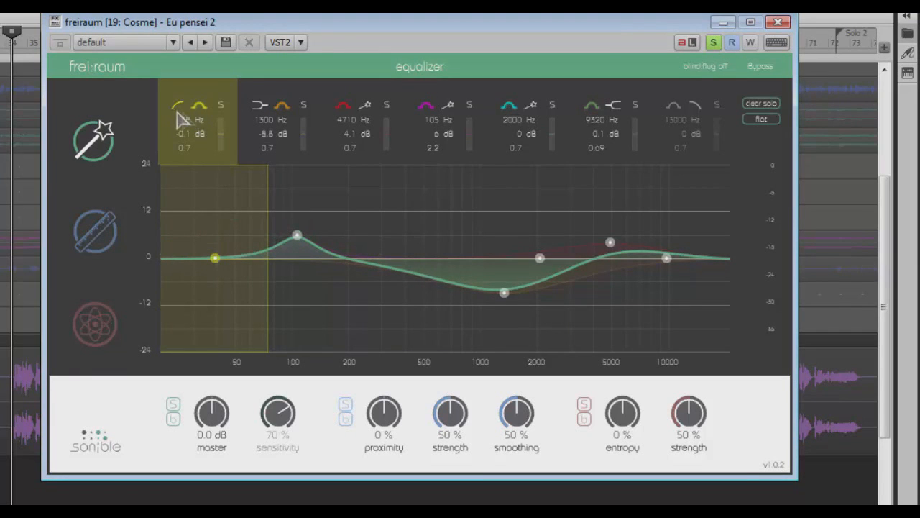
left_click_drag(217, 285, 214, 266)
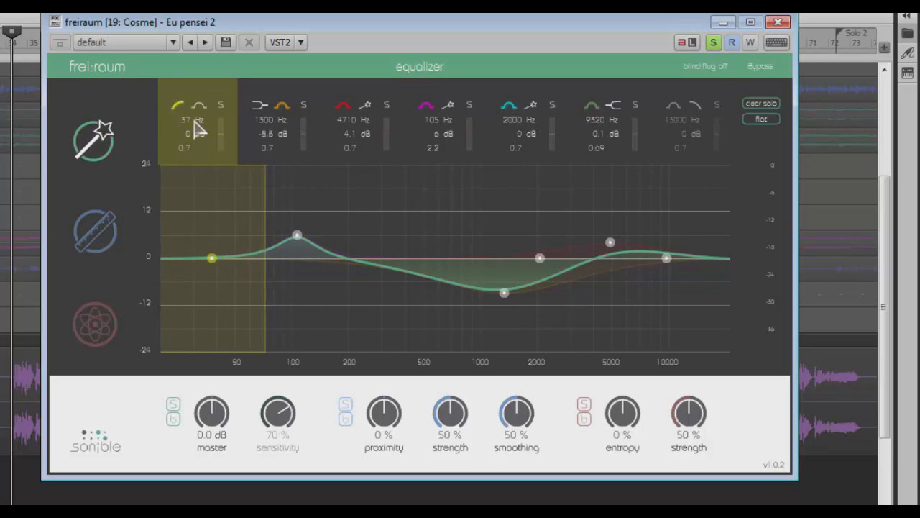
mouse_move(200, 128)
left_mouse_down()
mouse_move(194, 45)
mouse_move(200, 140)
mouse_move(200, 131)
left_mouse_up()
left_click_drag(190, 137, 195, 181)
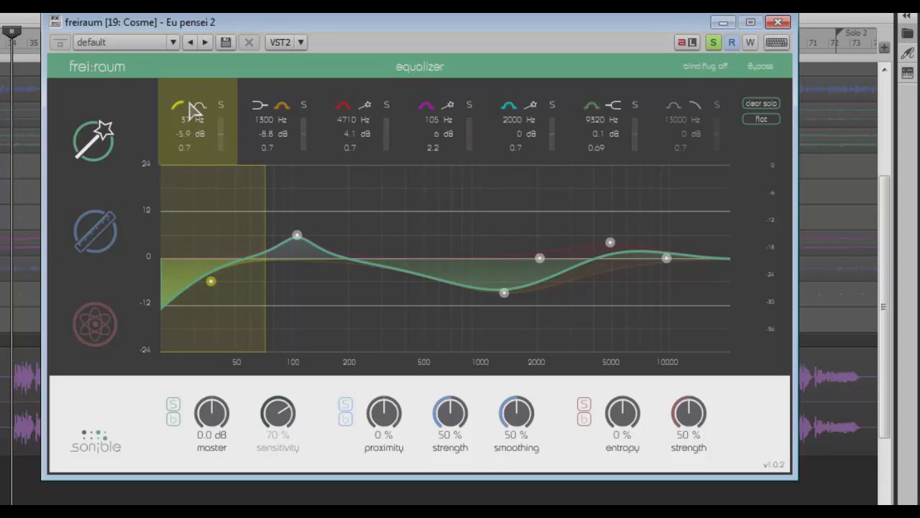
Return the first band to a bell filter with a gain of 0 dB
key("ctrl+z")
left_click(199, 108)
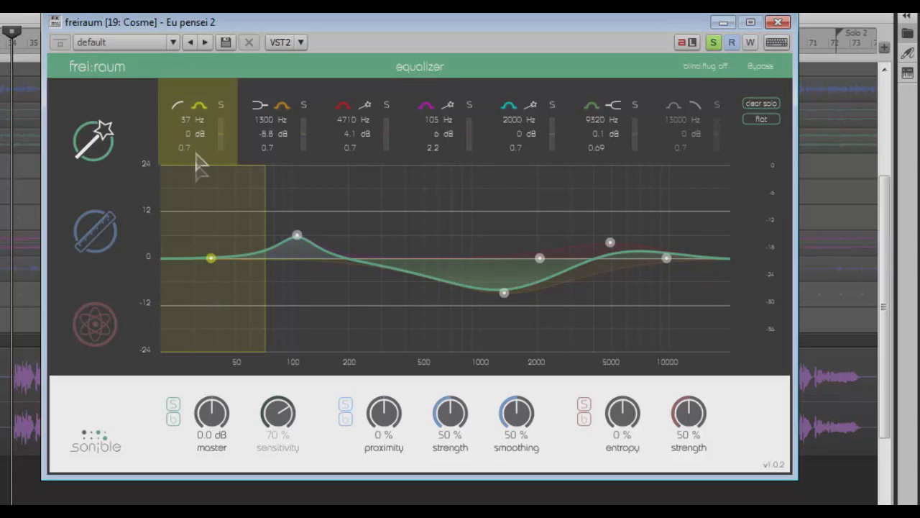
left_click_drag(190, 136, 223, 141)
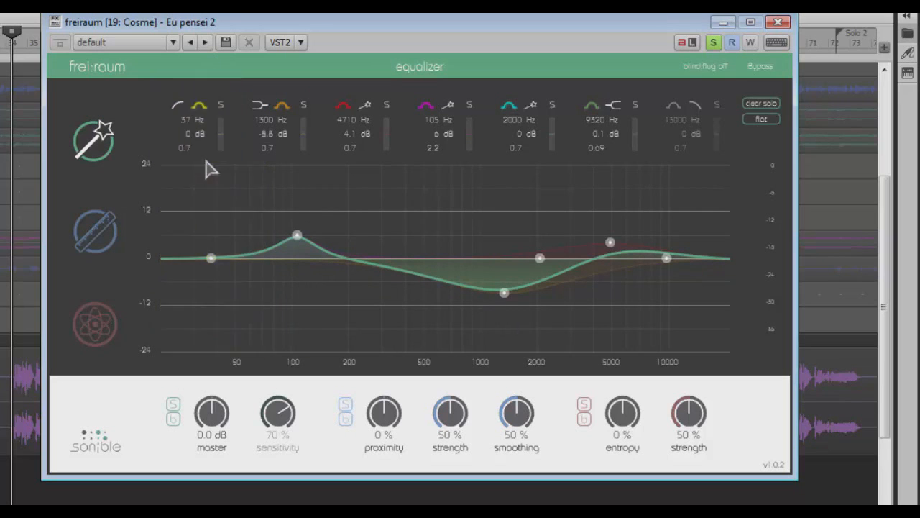
Try a Q of 0.44 on the first band and set it to 0.7
left_click_drag(189, 153, 195, 96)
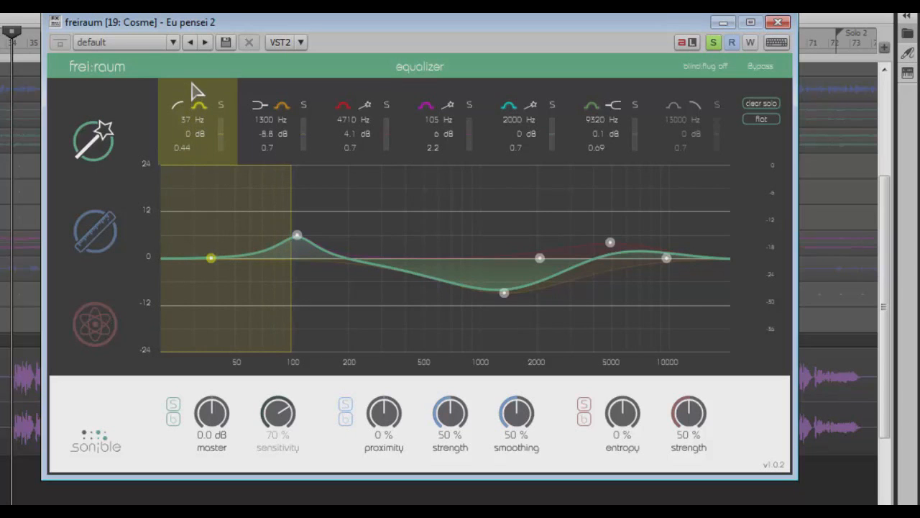
double_click(176, 150)
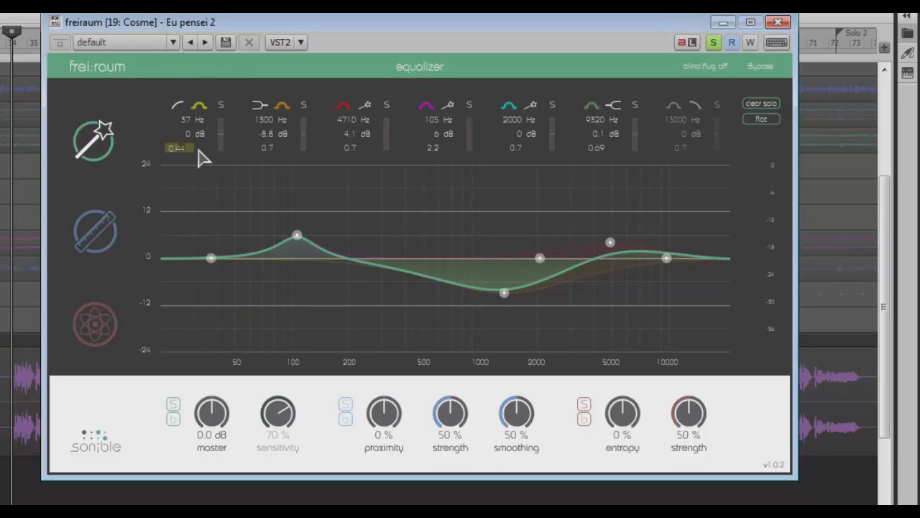
type("0.7")
key("Return")
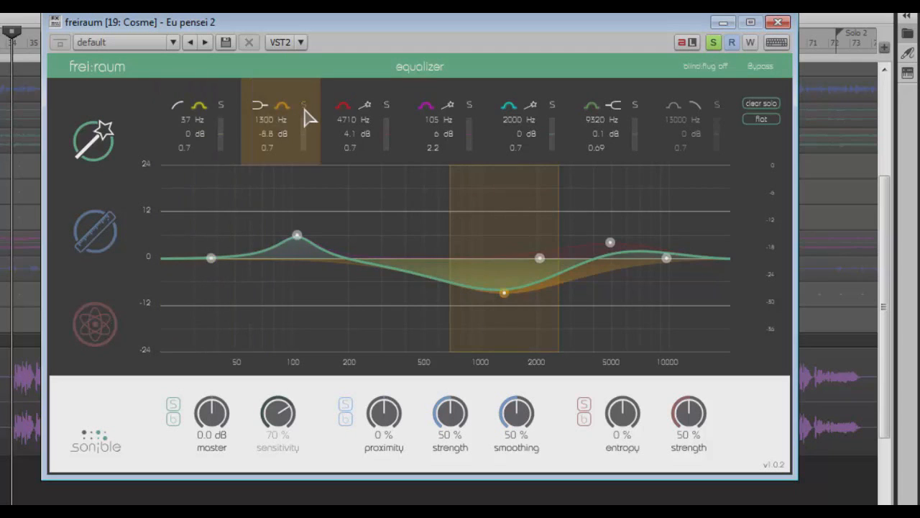
Solo the 1300 Hz band, compare it with the full signal during playback, and clear the solo
left_click(304, 107)
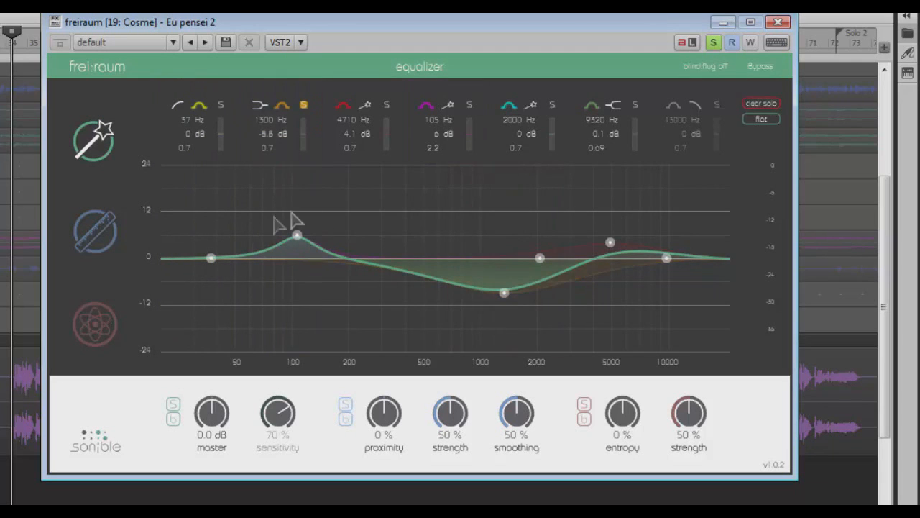
key("space")
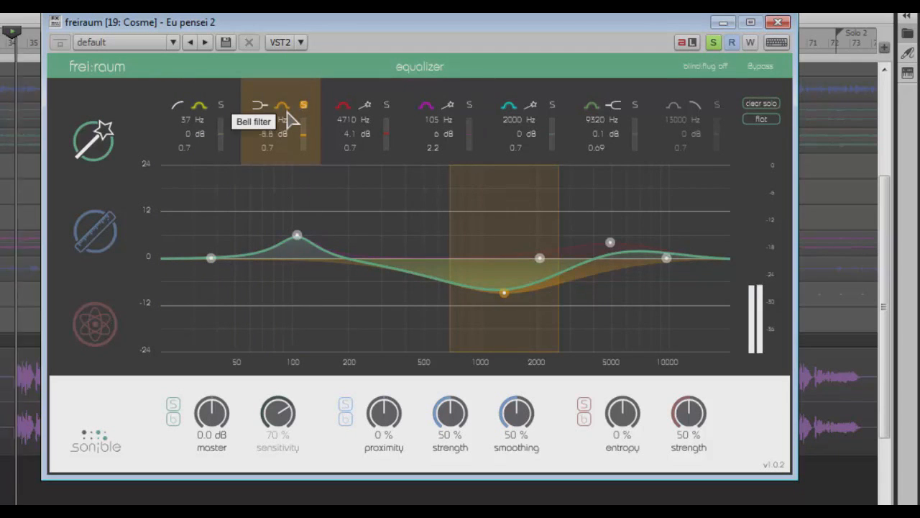
left_click(304, 108)
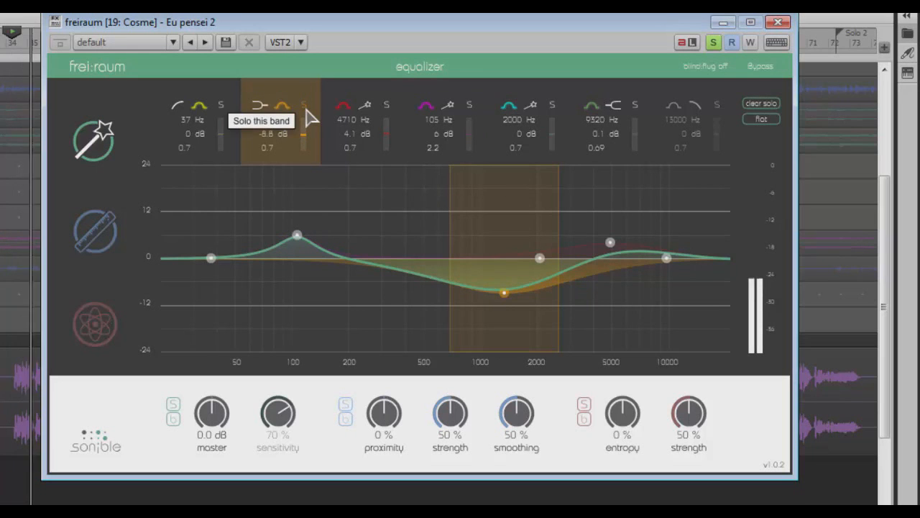
left_click(305, 108)
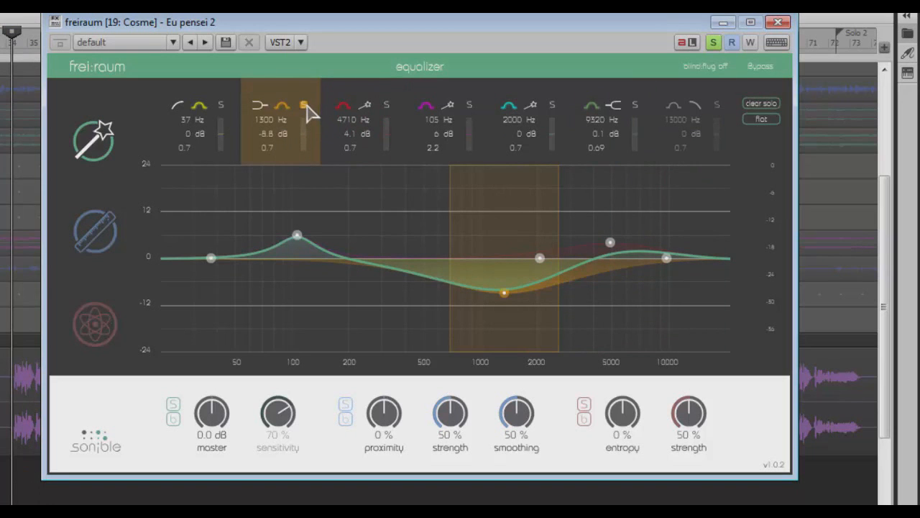
left_click(761, 103)
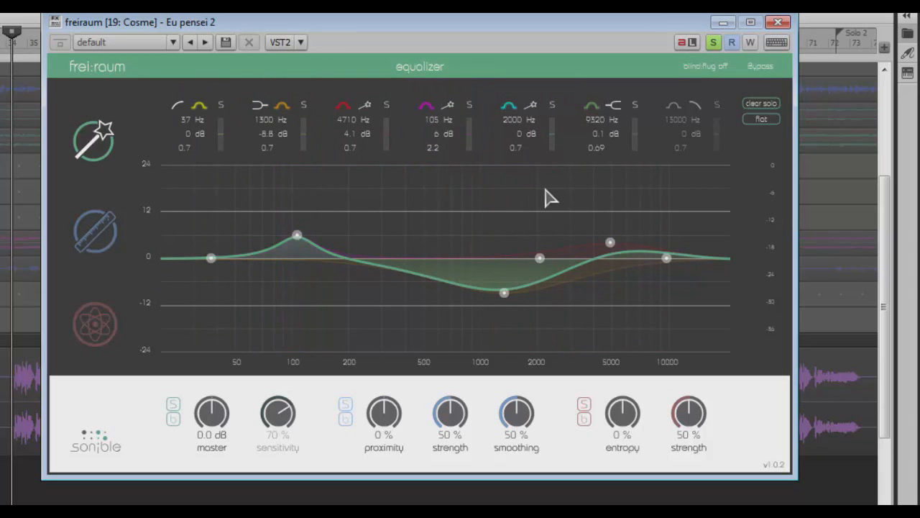
Play the vocal and set the Q of the 9320 Hz band to 0
key("space")
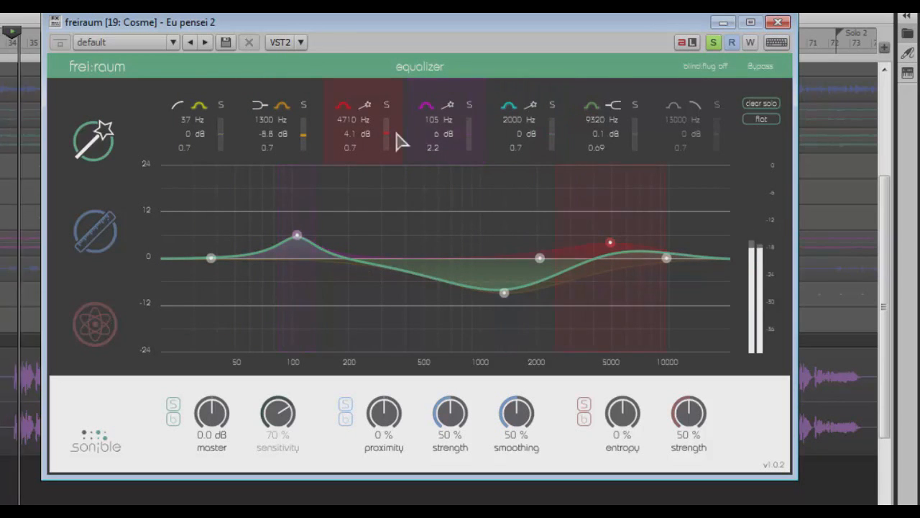
double_click(608, 148)
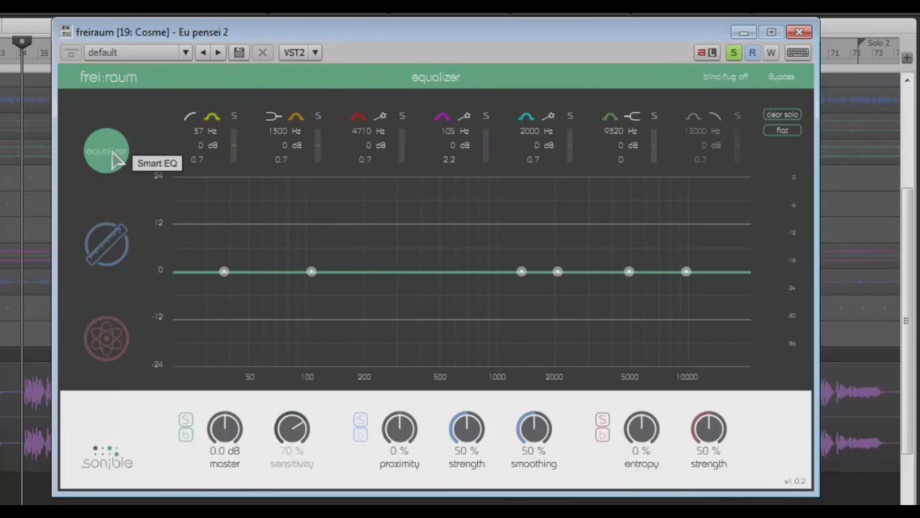
View the proximity and entropy EQ layers and return to the smart equalizer layer
left_click(119, 247)
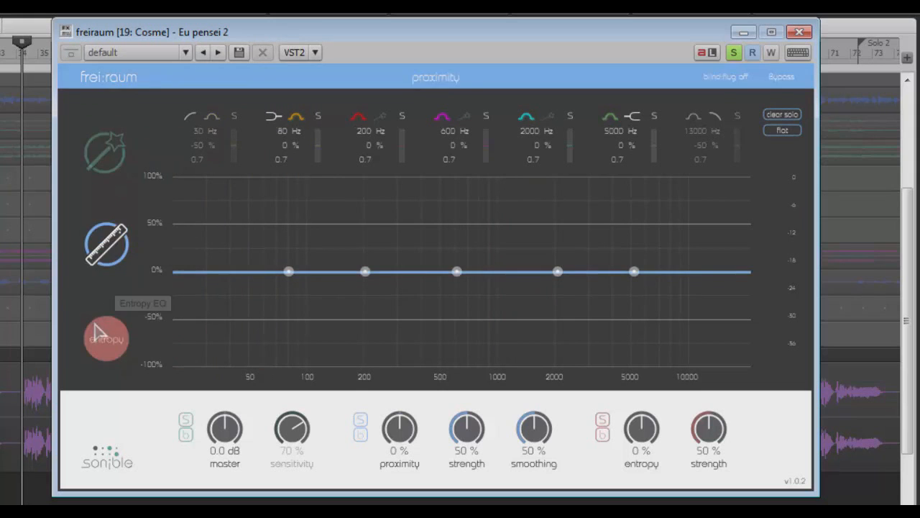
left_click(108, 337)
left_click(107, 266)
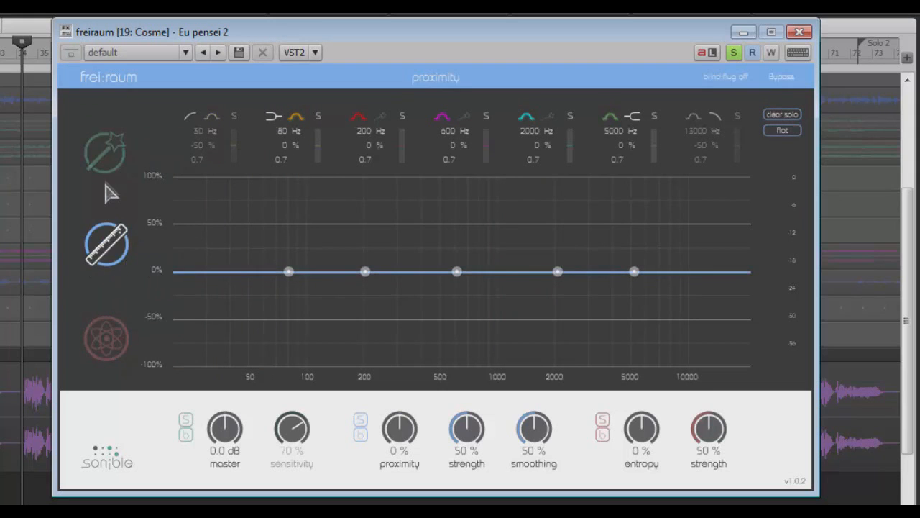
left_click(104, 174)
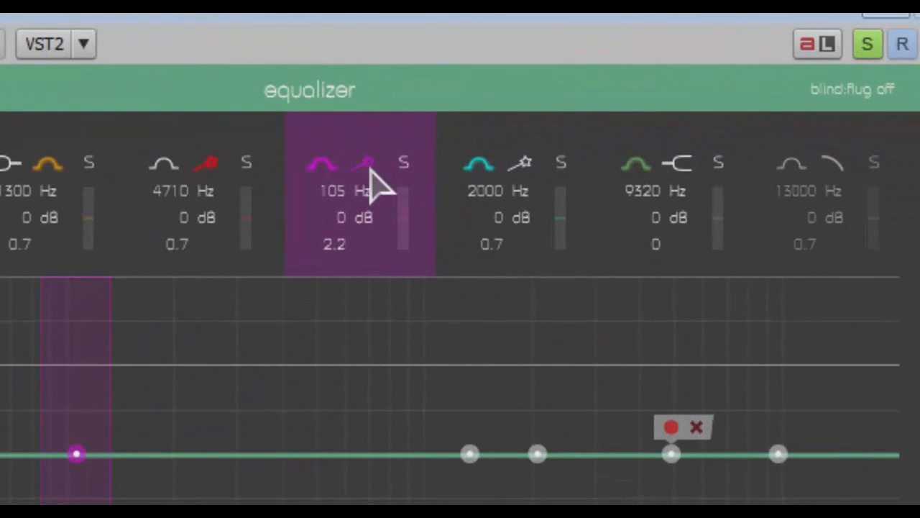
Make the 105 Hz and 2000 Hz bands smart filters and start learning on the 105, 2000 and 4710 Hz bands
left_click(525, 166)
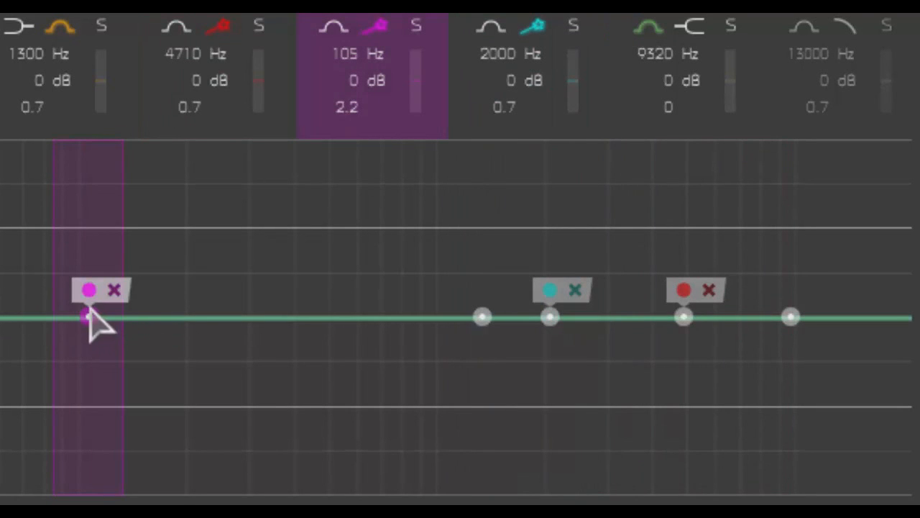
left_click(88, 290)
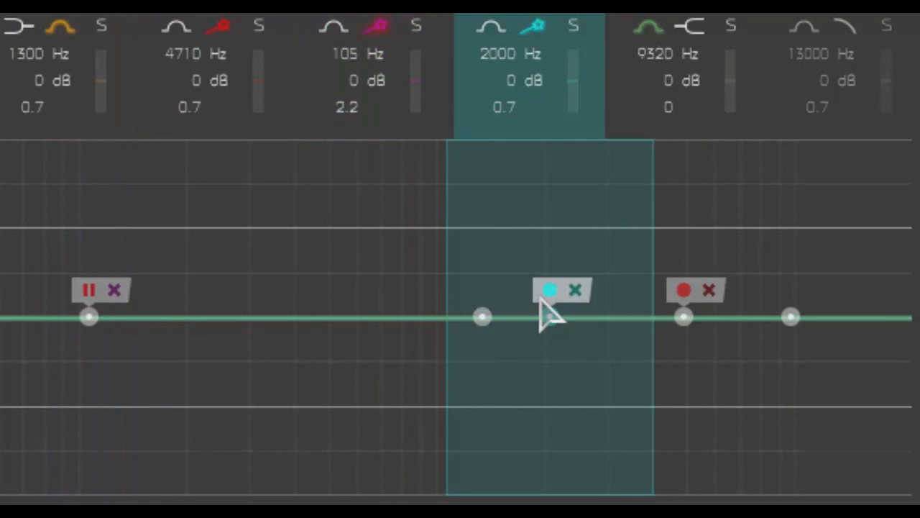
left_click(550, 290)
left_click(683, 291)
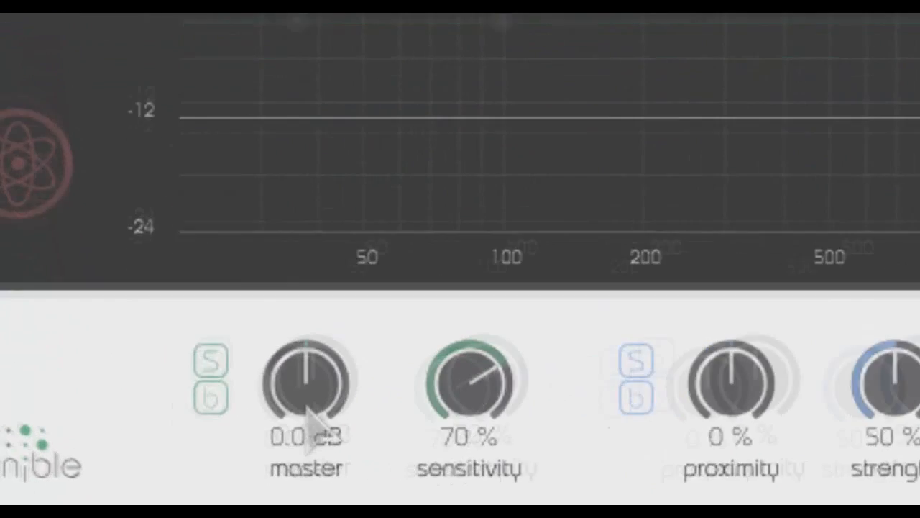
Try the equalizer's master gain at 6.0 dB and reset it to 0.0 dB
left_click_drag(207, 437, 206, 432)
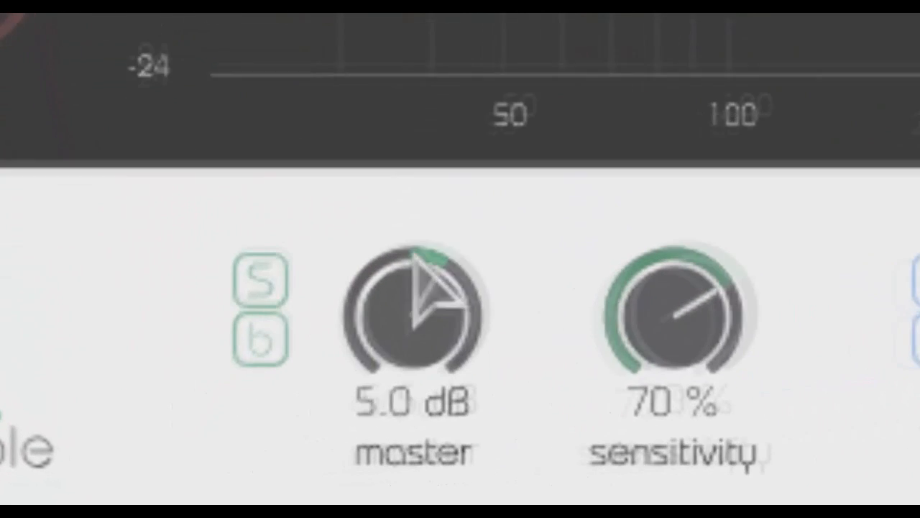
left_click_drag(416, 256, 409, 321)
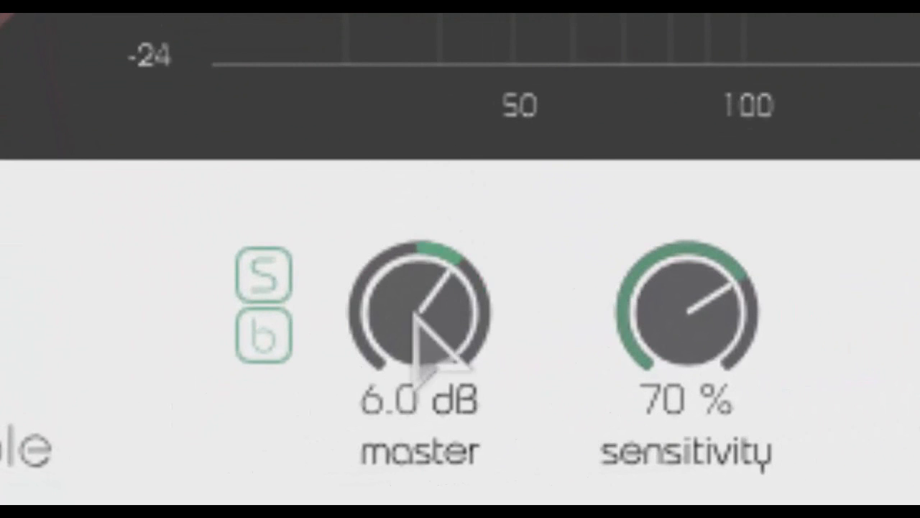
double_click(416, 309)
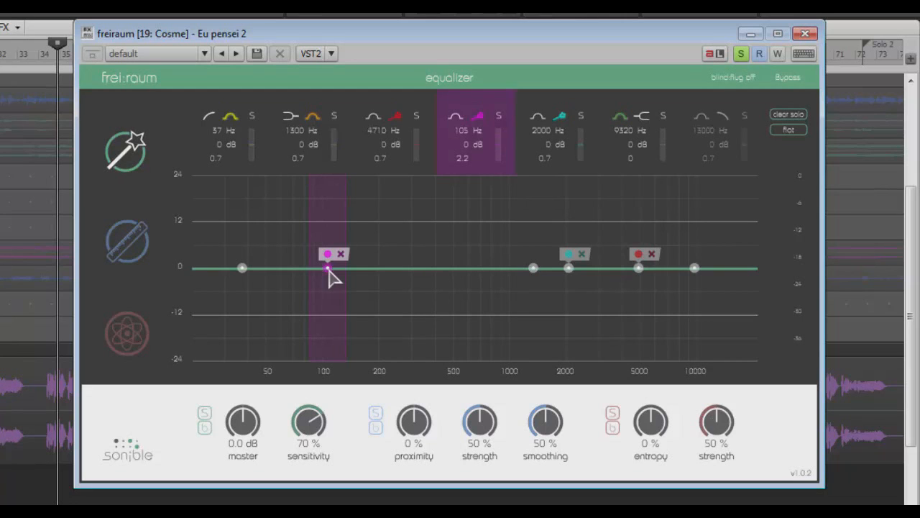
Raise the smart bands to 3.9 dB at 117 Hz, 13.2 dB at 1990 Hz, and 9.2 dB at 4950 Hz
mouse_move(329, 270)
left_mouse_down()
mouse_move(331, 248)
mouse_move(333, 270)
left_mouse_up()
left_click_drag(569, 267, 569, 217)
left_click_drag(639, 268, 642, 231)
mouse_move(333, 267)
left_mouse_down()
mouse_move(338, 246)
mouse_move(337, 271)
mouse_move(335, 256)
left_mouse_up()
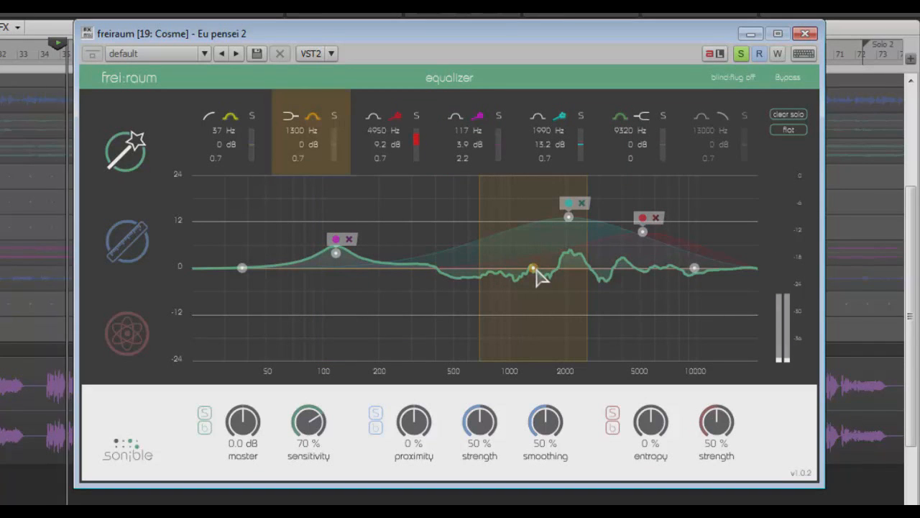
Raise the standard band to 0.7 dB at 1280 Hz and the smart band to 19.8 dB at 1870 Hz, and stop playback
left_click_drag(535, 268, 534, 266)
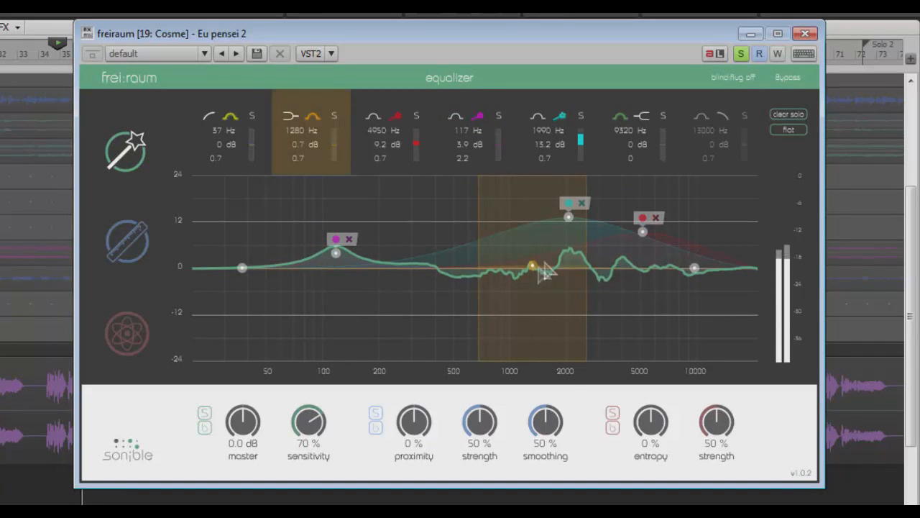
left_click_drag(568, 219, 565, 191)
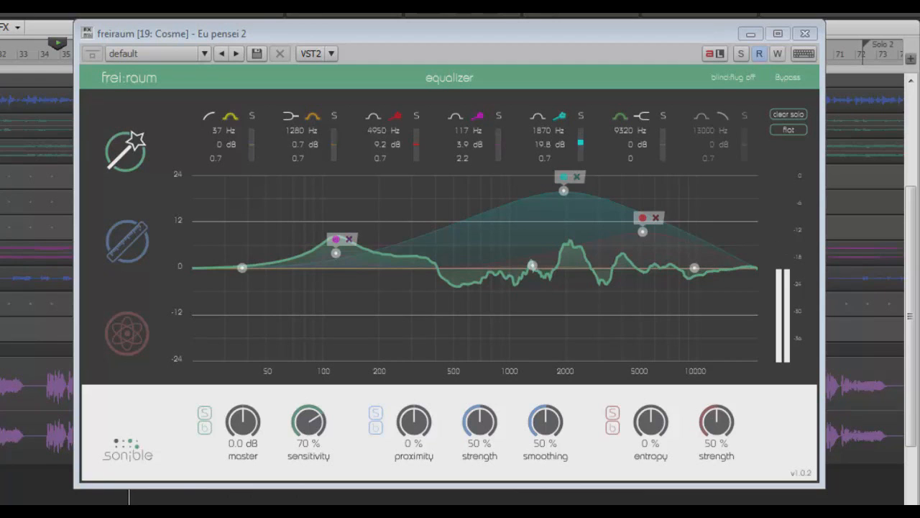
key("space")
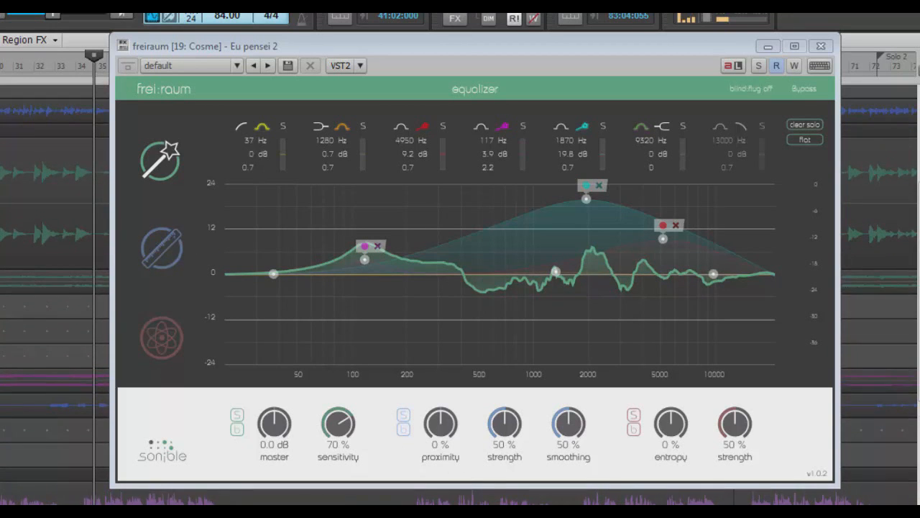
Move the frei:raum effect from the vocal track to the Piano base track and flatten its EQ curve
left_click_drag(190, 434, 205, 243)
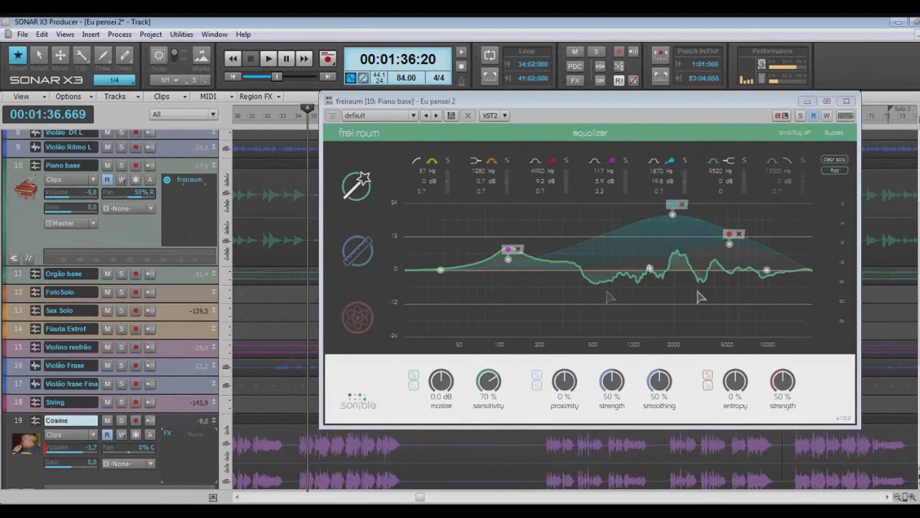
left_click(834, 170)
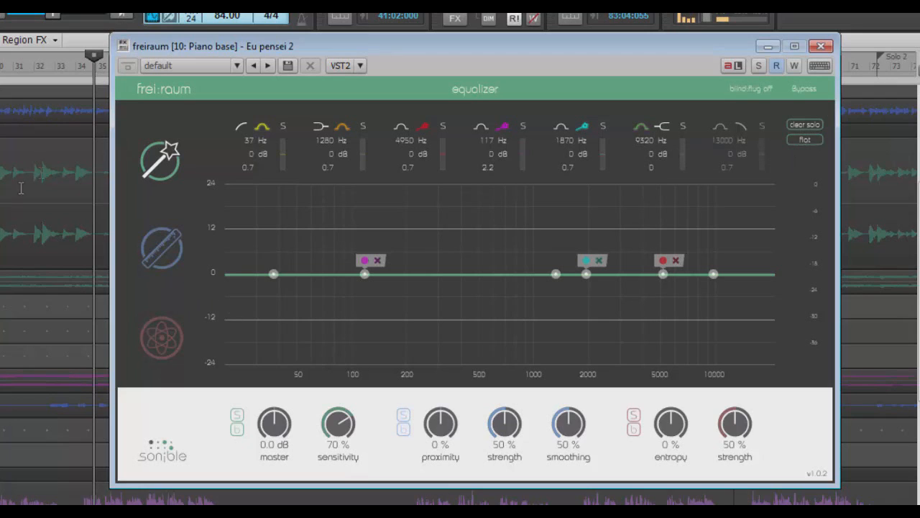
Play the piano from just before measure 32 and let the 117, 1870 and 4950 Hz smart bands learn it
left_click(31, 214)
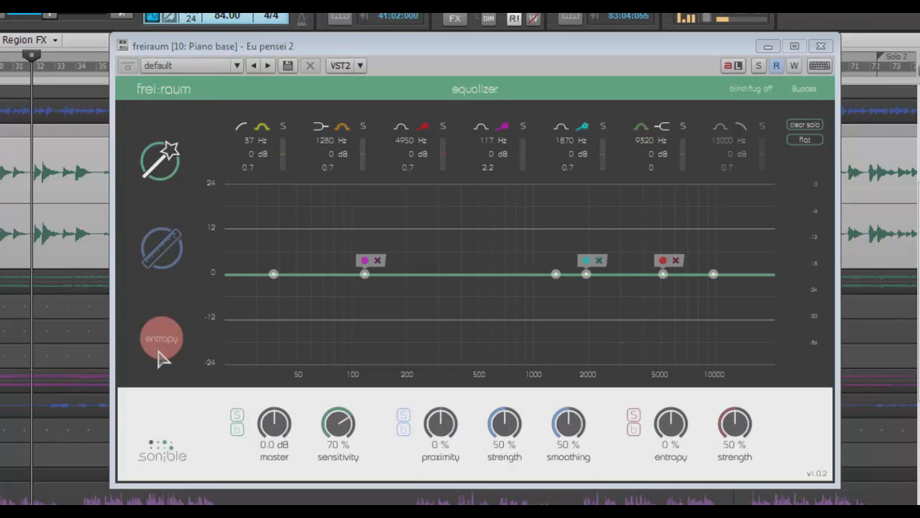
left_click_drag(323, 51, 294, 63)
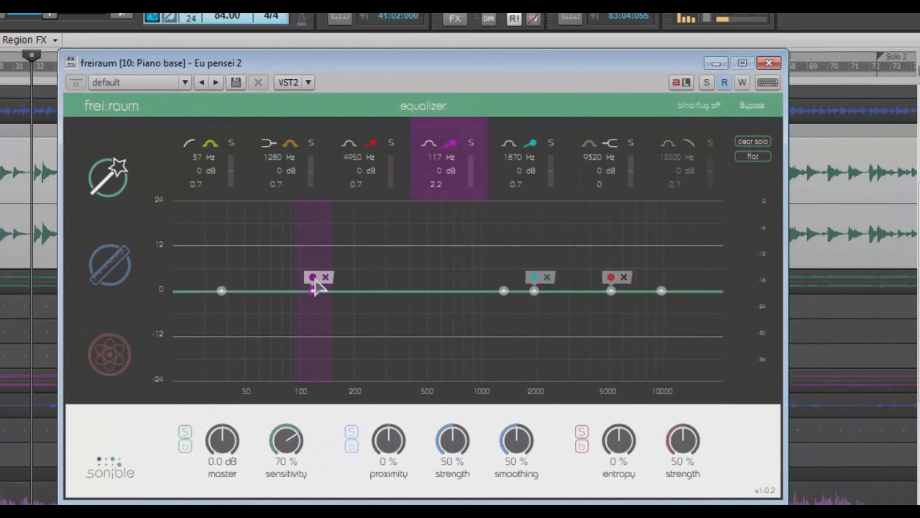
left_click(313, 278)
key("space")
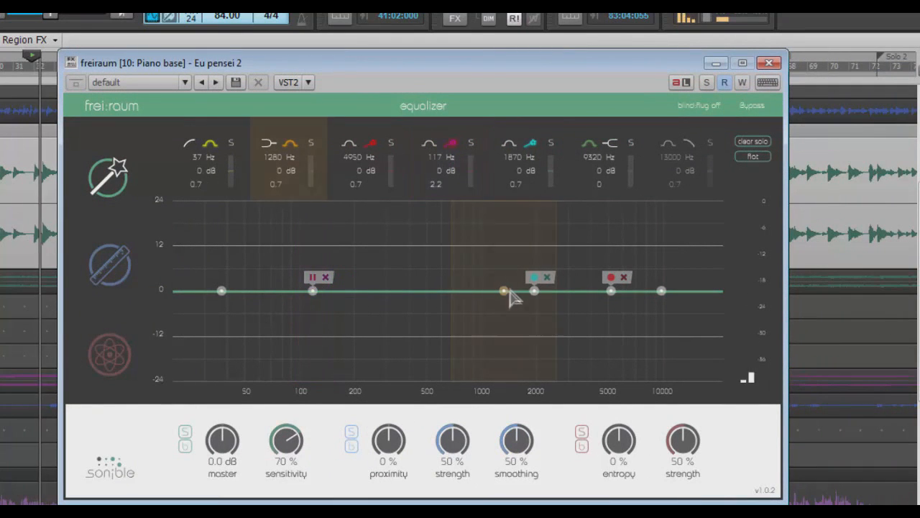
left_click(535, 277)
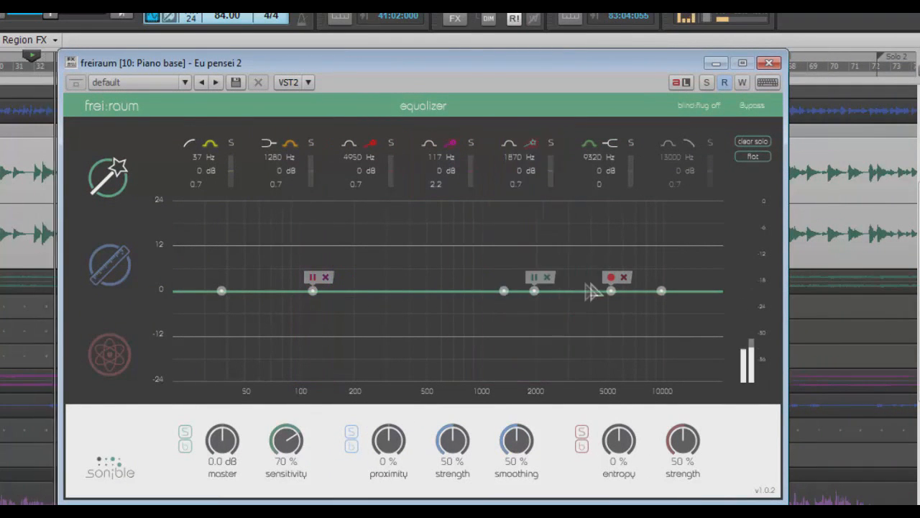
left_click(611, 277)
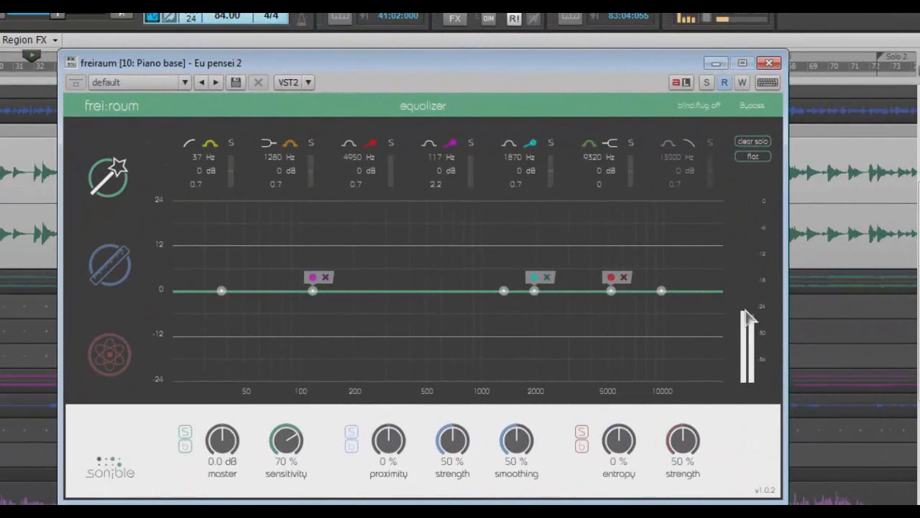
key("space")
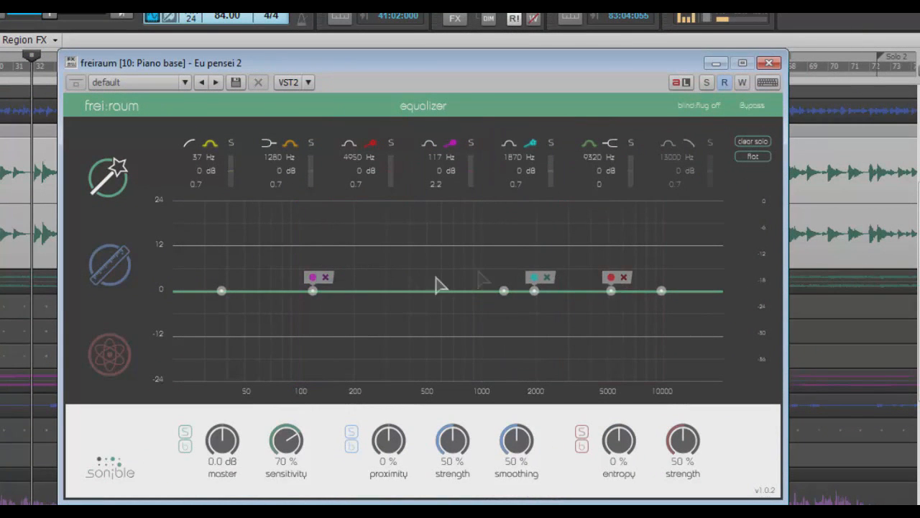
Set the piano's smart bands to 0.3 dB at 112 Hz, 16.8 dB at 1590 Hz, and 5.4 dB at 4900 Hz
mouse_move(314, 293)
left_mouse_down()
mouse_move(315, 273)
mouse_move(313, 295)
left_mouse_up()
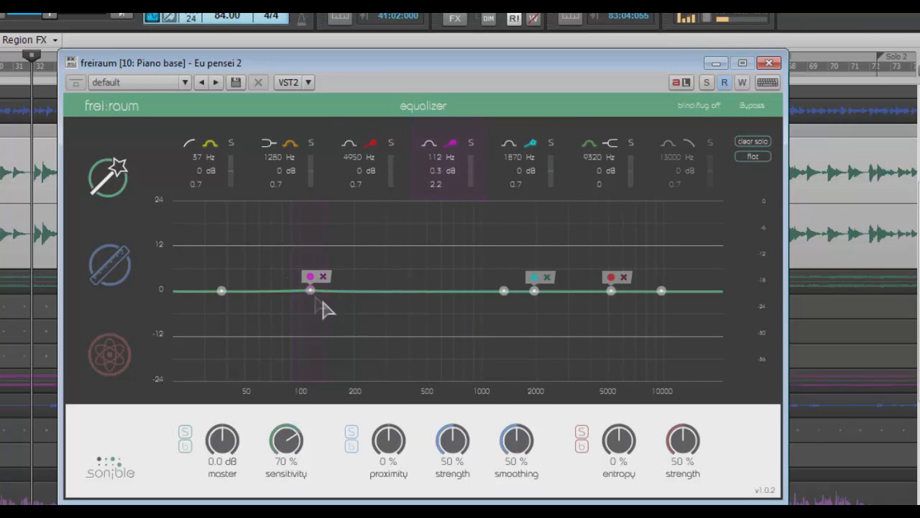
left_click_drag(534, 292, 522, 228)
left_click_drag(612, 295, 612, 275)
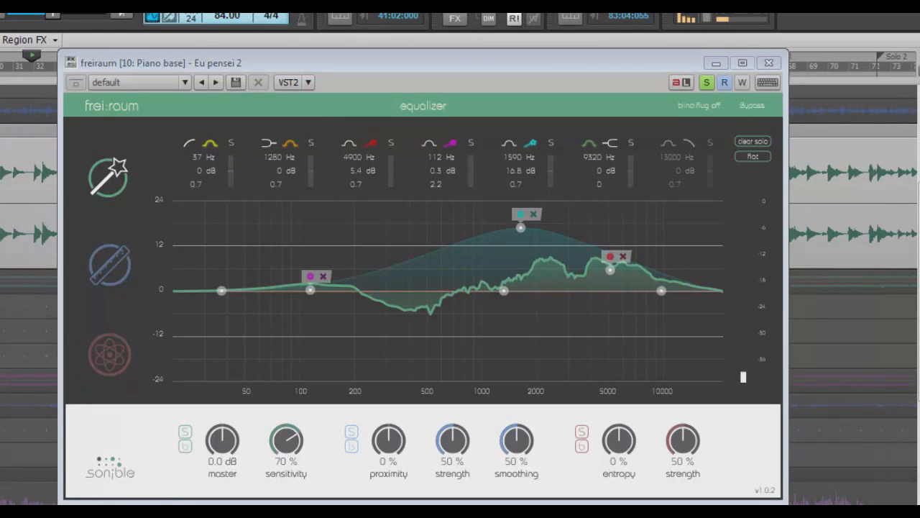
key("space")
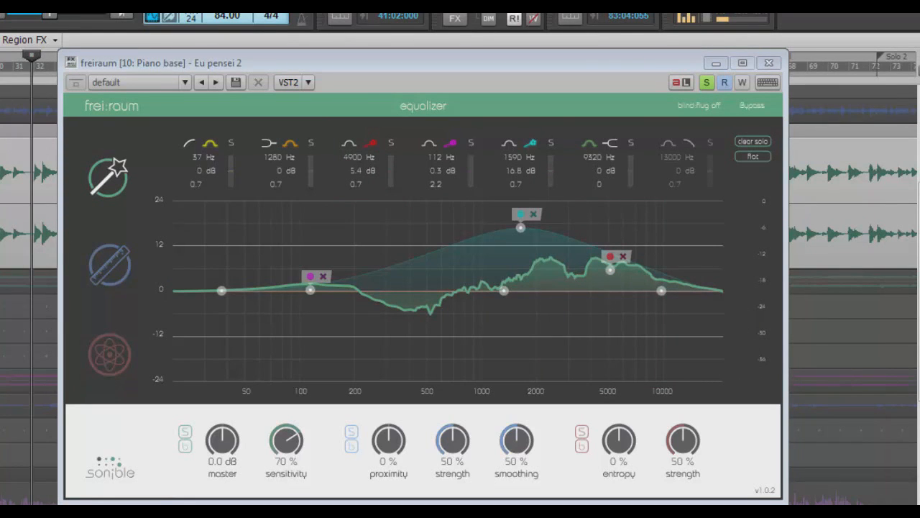
Play the piano passage repeatedly to audition the equalized sound
key("space")
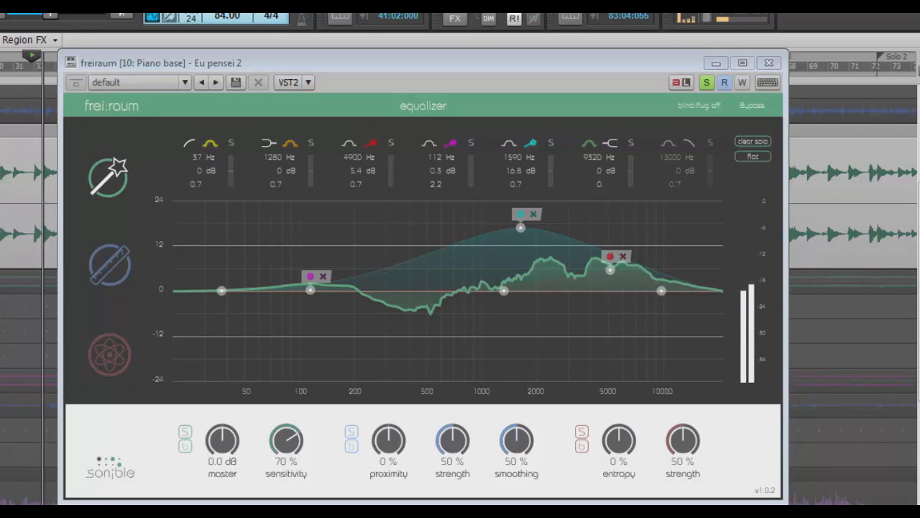
key("space")
key("space")
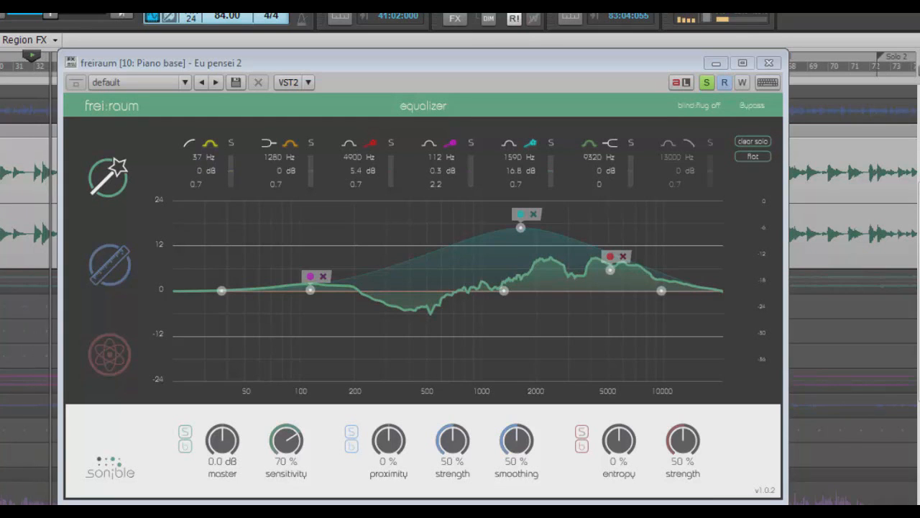
key("space")
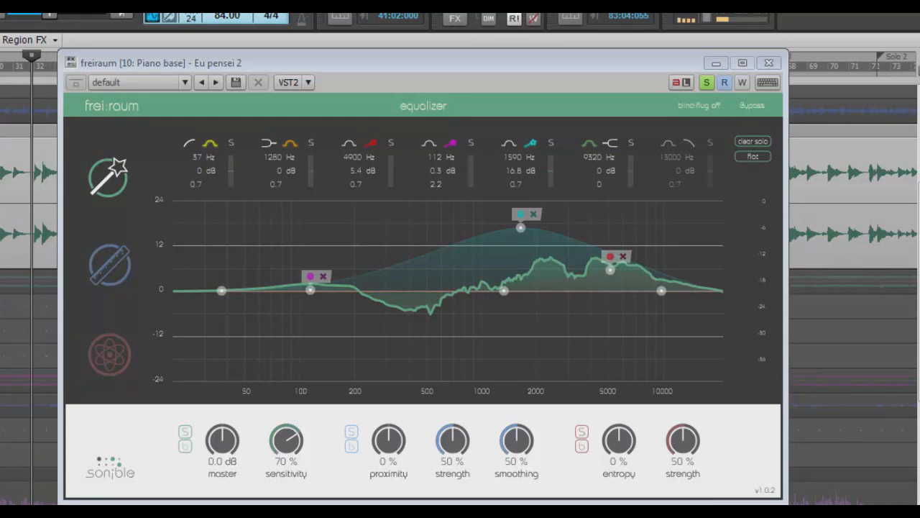
Raise the piano's low smart band to 6.9 dB at 111 Hz and its high smart band to 11.1 dB at 4710 Hz
key("space")
left_click_drag(312, 291, 312, 266)
key("space")
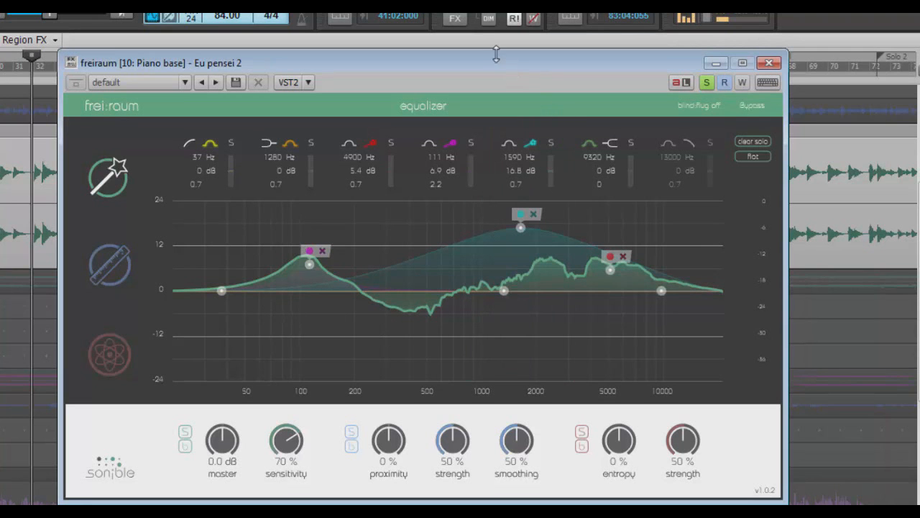
left_click_drag(493, 64, 400, 70)
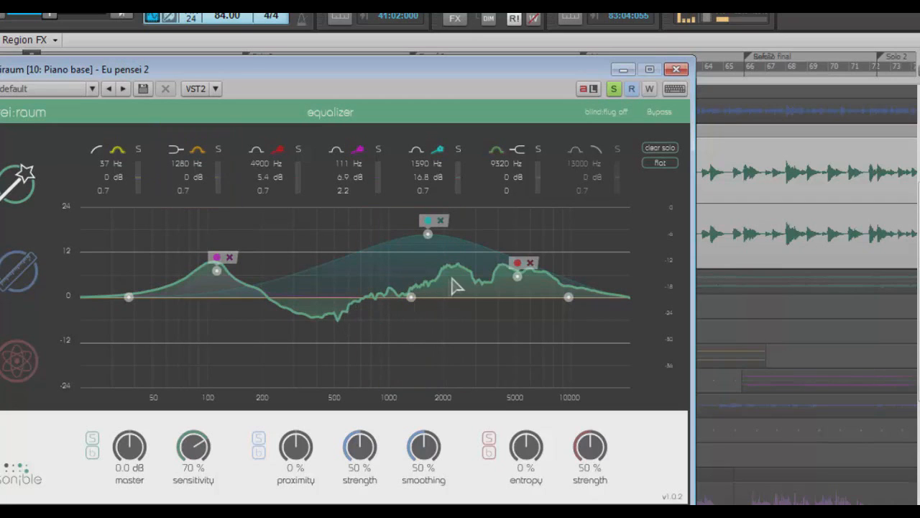
left_click_drag(517, 278, 518, 260)
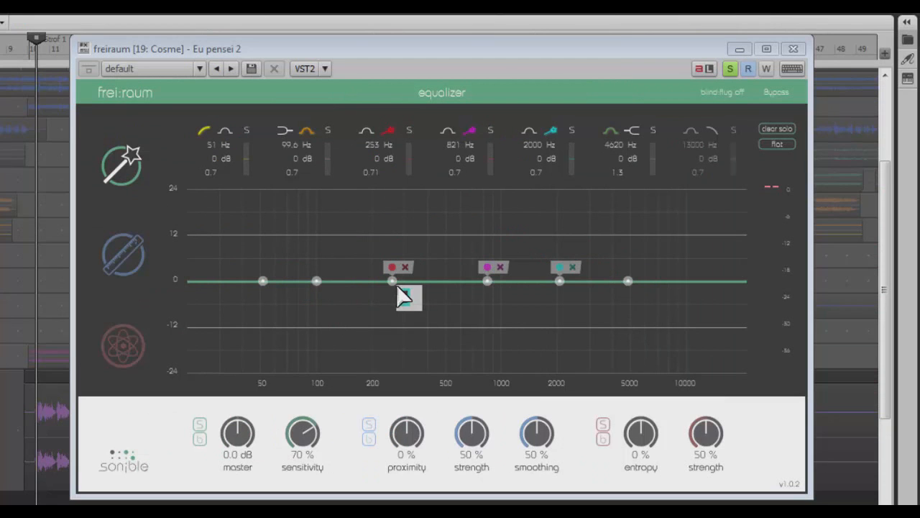
Raise the vocal track's smart bands to 14.3 dB at 238 Hz, 10 dB at 750 Hz, and 13.2 dB at 2010 Hz
left_click_drag(397, 289, 396, 251)
left_click_drag(488, 281, 481, 253)
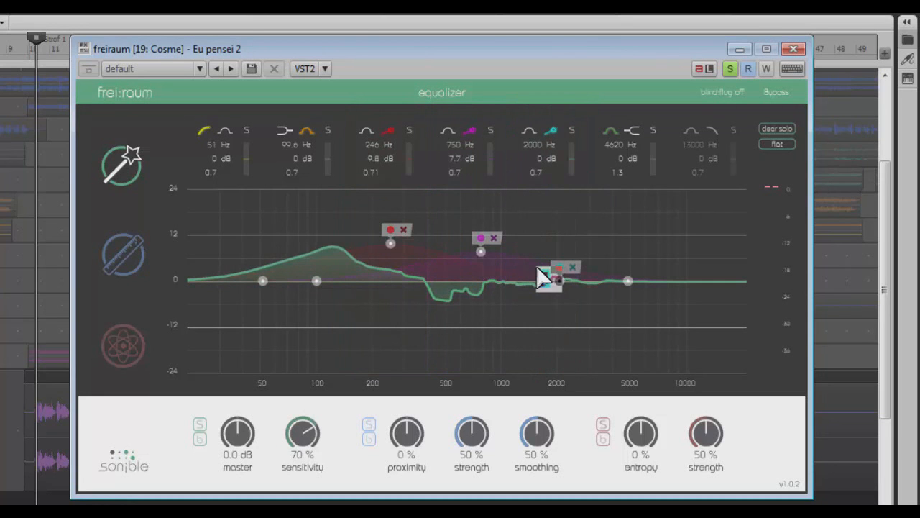
left_click_drag(551, 278, 559, 230)
left_click_drag(484, 253, 479, 249)
left_click_drag(391, 243, 392, 245)
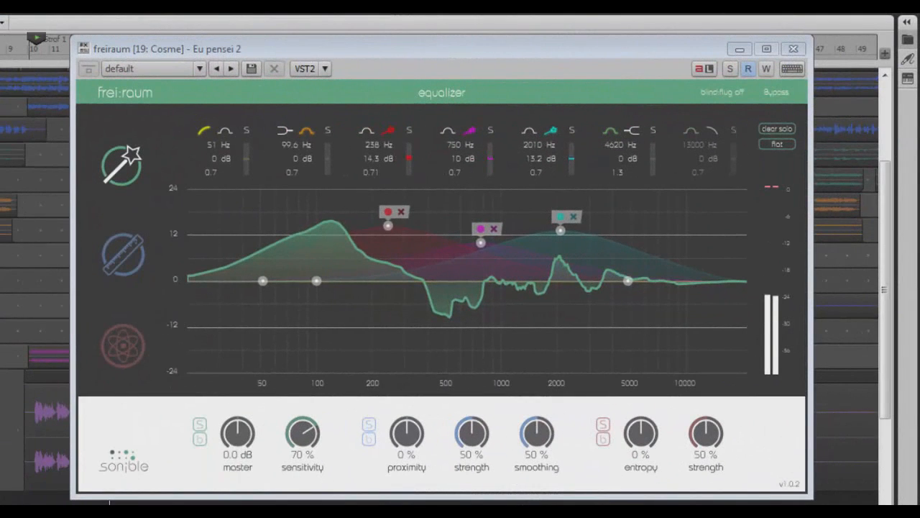
Lower the vocal's red smart band to 11.9 dB at 243 Hz and raise the 2010 Hz smart band slightly
left_click(386, 227)
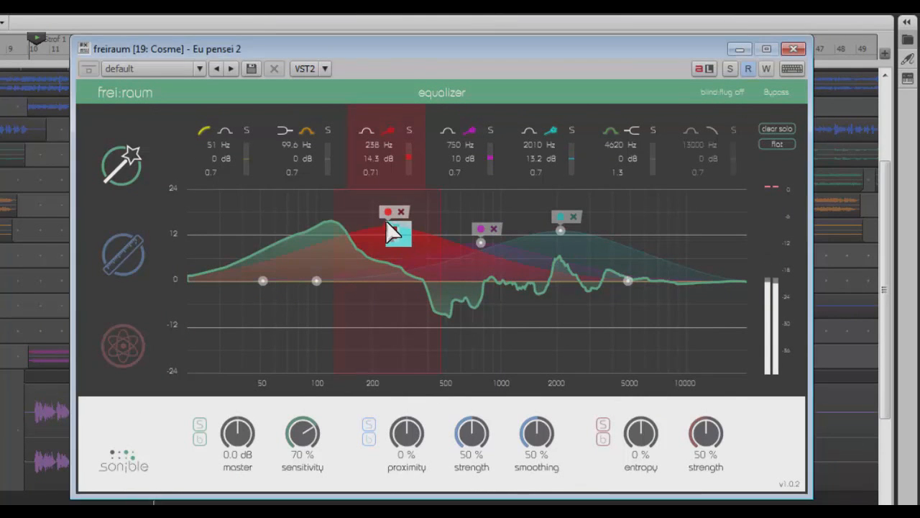
left_click_drag(392, 229, 389, 233)
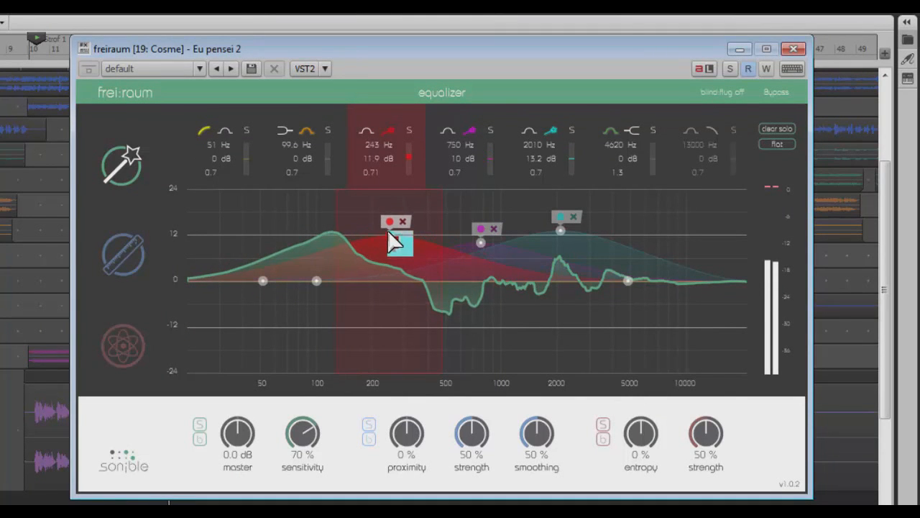
left_click_drag(562, 231, 562, 220)
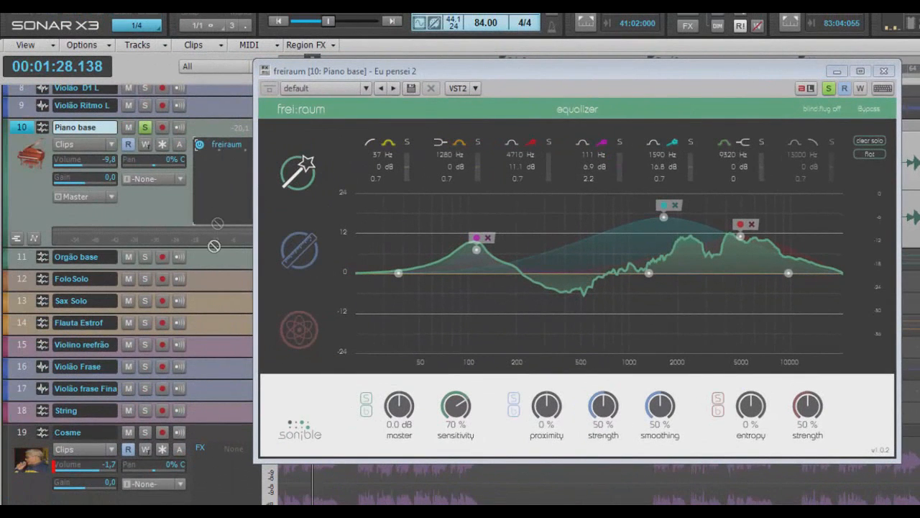
Transfer frei:raum from the Piano base track back to the vocal track and reset its bands to flat
left_click_drag(215, 472, 218, 478)
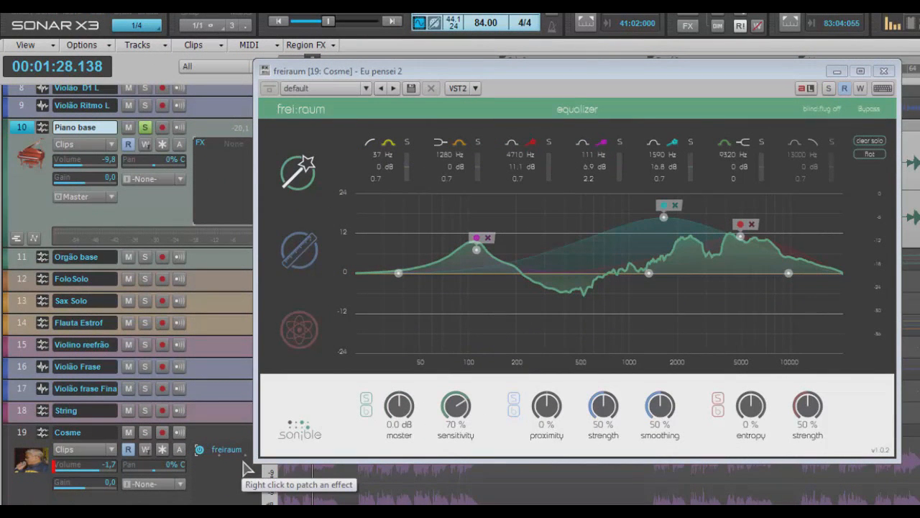
left_click(866, 157)
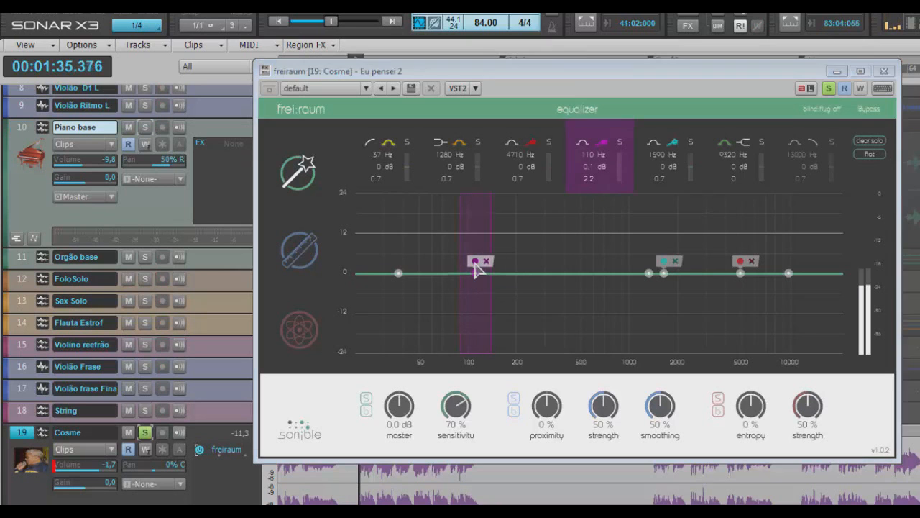
Start learning on the 110, 1590 and 4710 Hz smart bands while the vocal plays
left_click(476, 263)
left_click(664, 263)
left_click(741, 261)
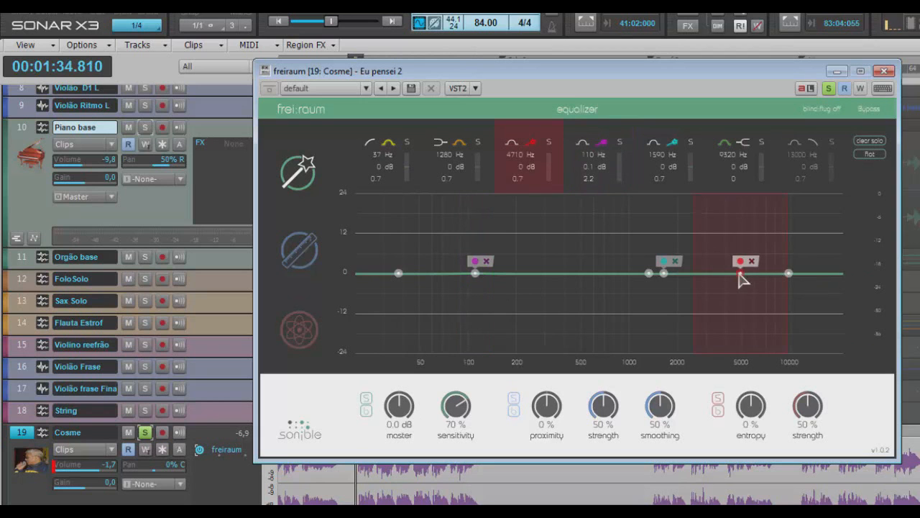
Set the vocal's smart bands to 17.7 dB at 4760 Hz, 11.9 dB at 1530 Hz, and 1.6 dB at 104 Hz
left_click_drag(740, 274, 742, 213)
left_click_drag(665, 282, 662, 235)
left_click_drag(474, 278, 472, 267)
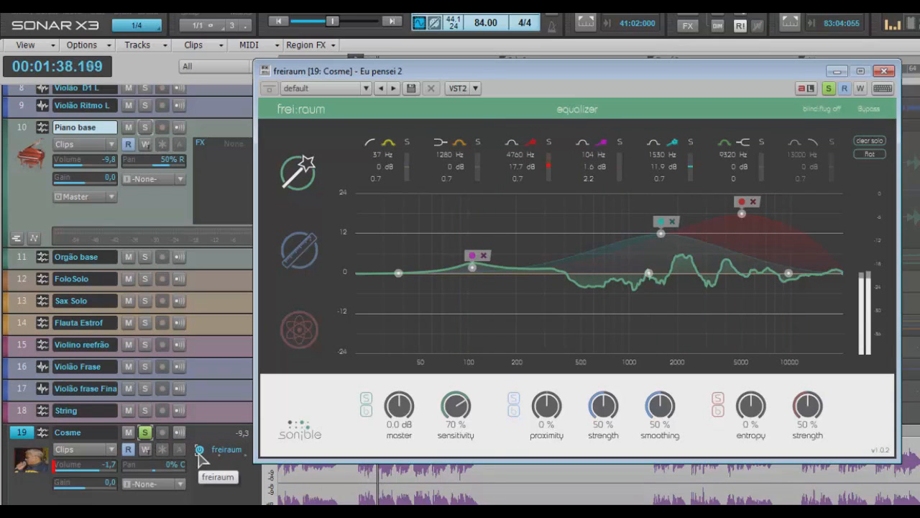
key("space")
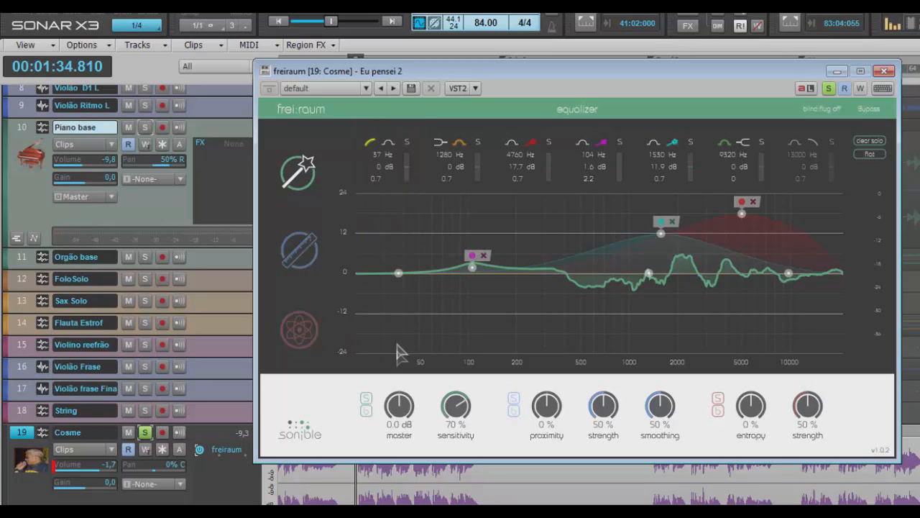
Pull the vocal's low-cut band down to -18.1 dB at 100 Hz and play the result
left_click_drag(398, 275, 403, 291)
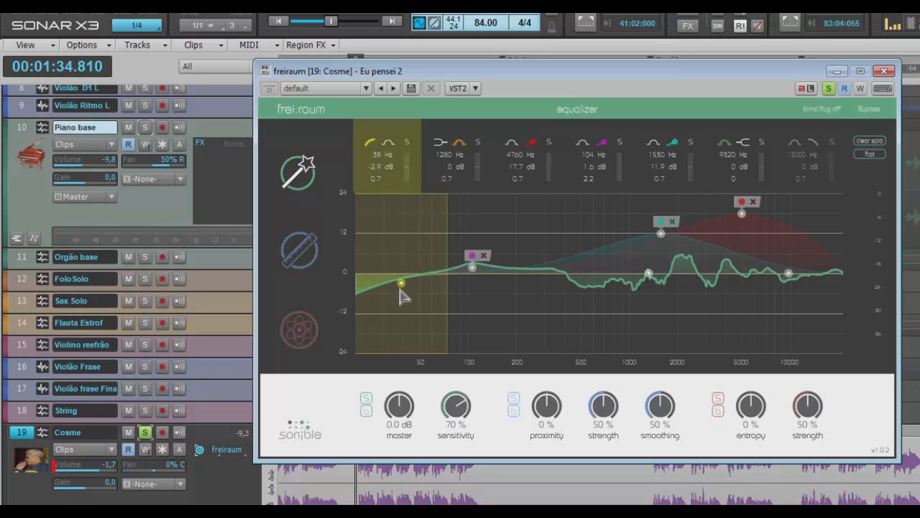
left_click_drag(424, 332, 460, 352)
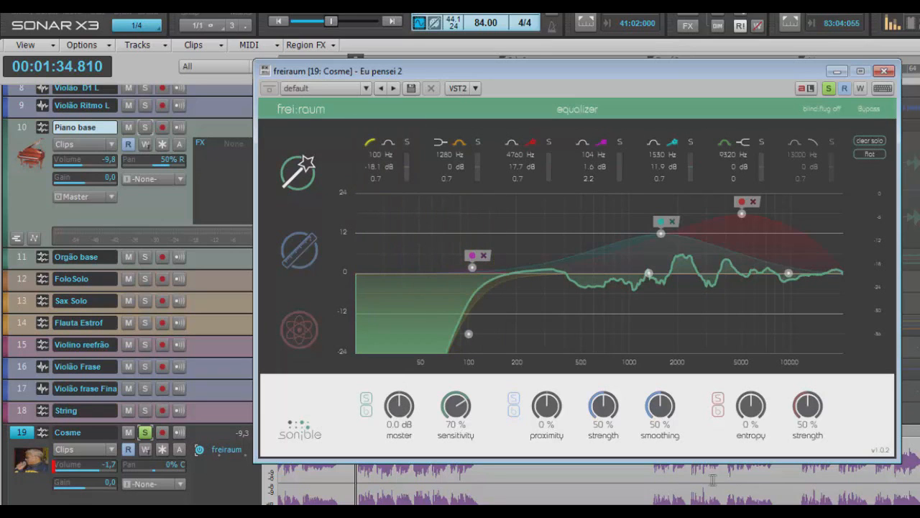
key("space")
Adjust the vocal's bands to 8.6 dB at 156 Hz, -2.4 dB at 1250 Hz, and 20.6 dB at 1480 Hz
left_click_drag(476, 272, 501, 243)
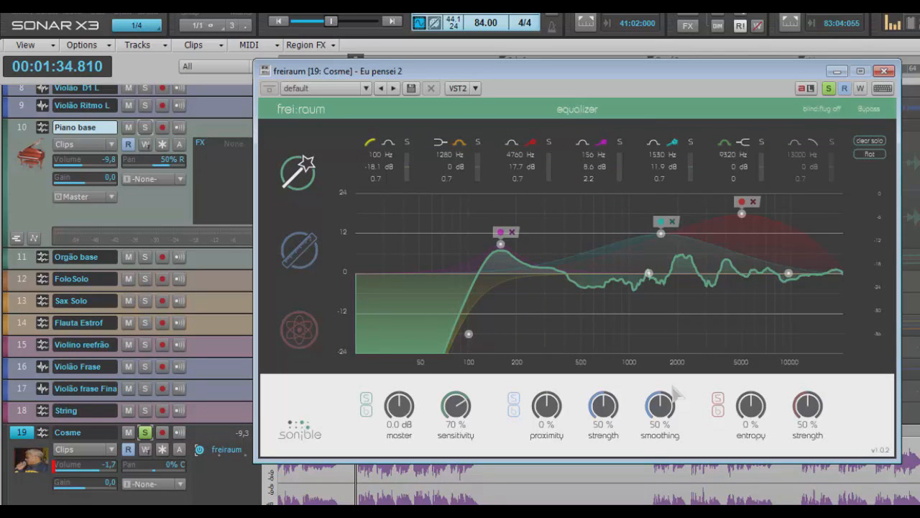
left_click_drag(650, 274, 653, 288)
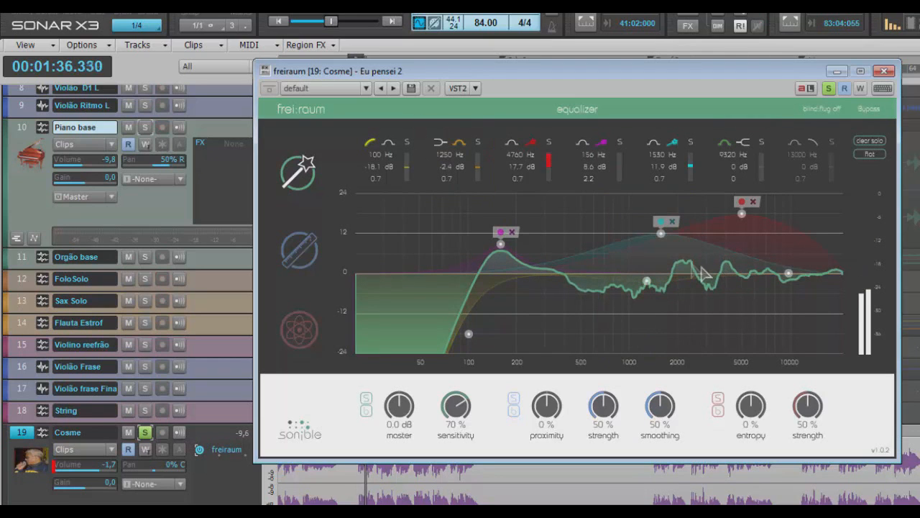
left_click_drag(662, 237, 664, 215)
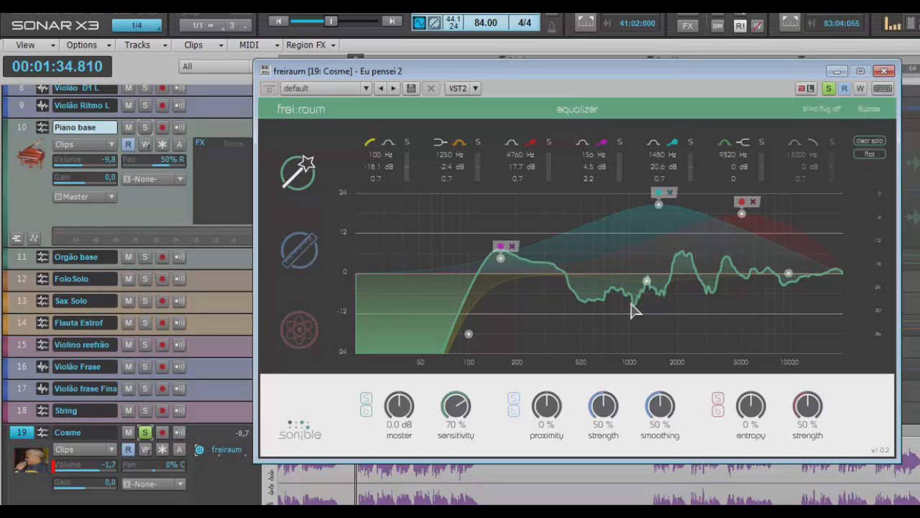
Set the vocal's high bands to 2 dB at 14100 Hz and -8.6 dB at 11900 Hz, and toggle playback
left_click_drag(789, 276, 818, 266)
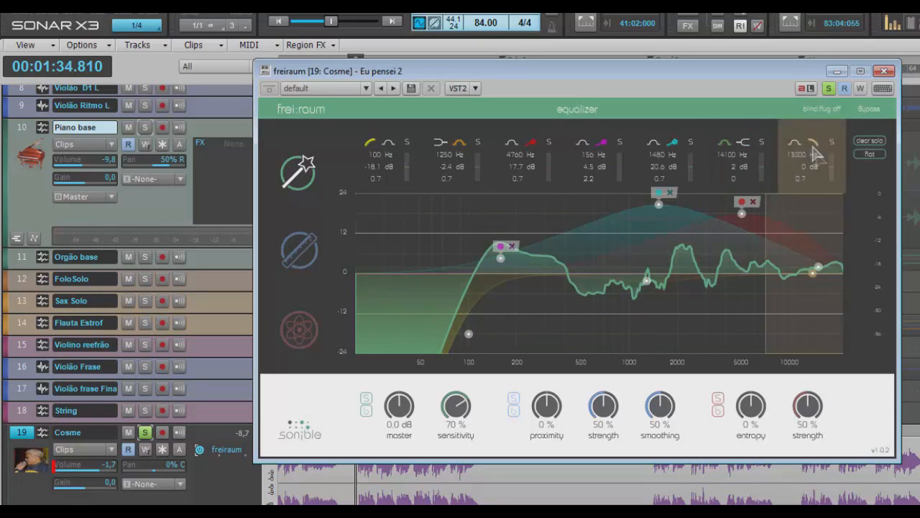
left_click_drag(814, 273, 810, 310)
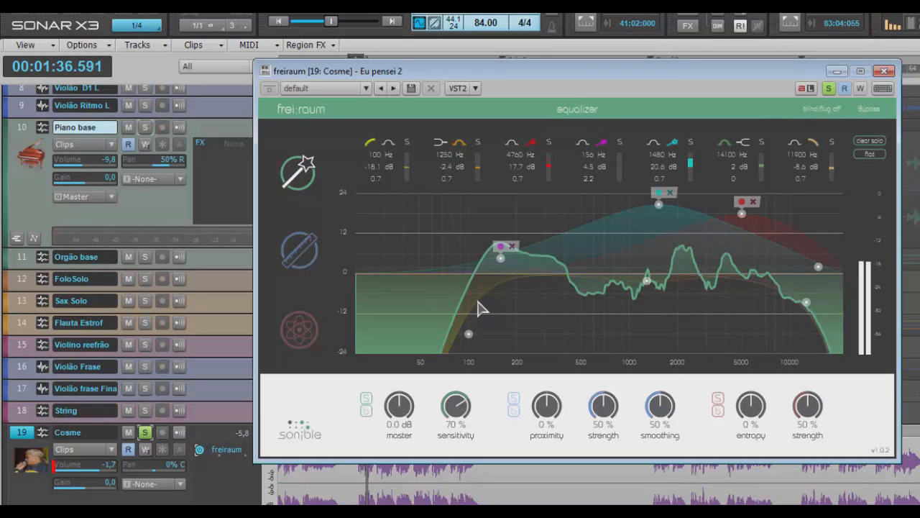
key("space")
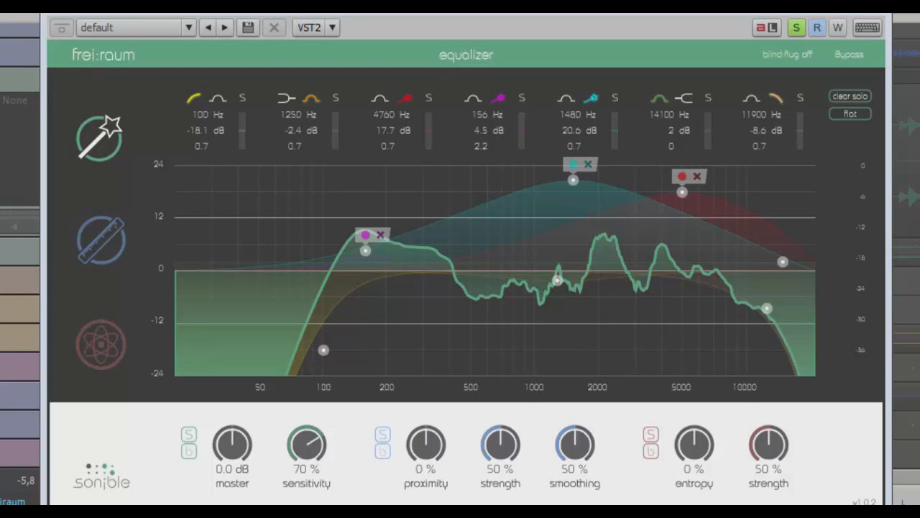
Solo the proximity EQ and, with the vocal playing, set global proximity to 63 % and smoothing to 66 %
left_click(100, 264)
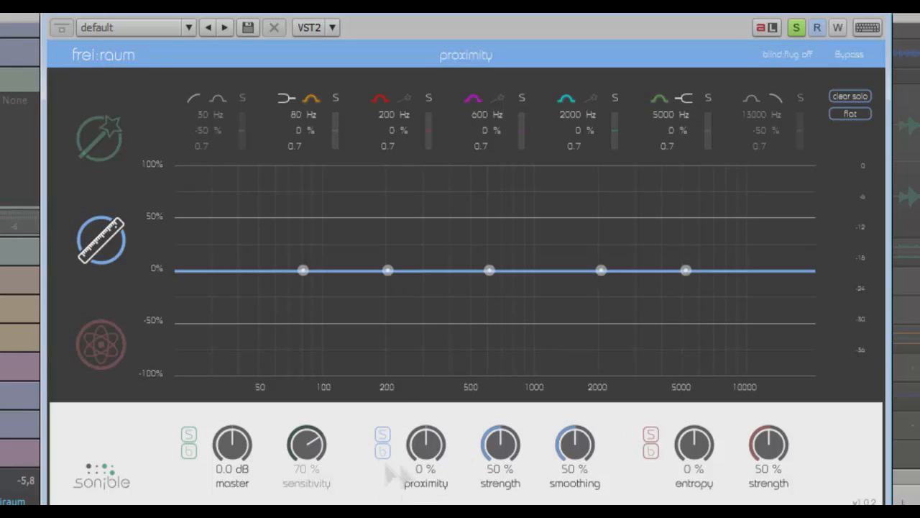
left_click(382, 434)
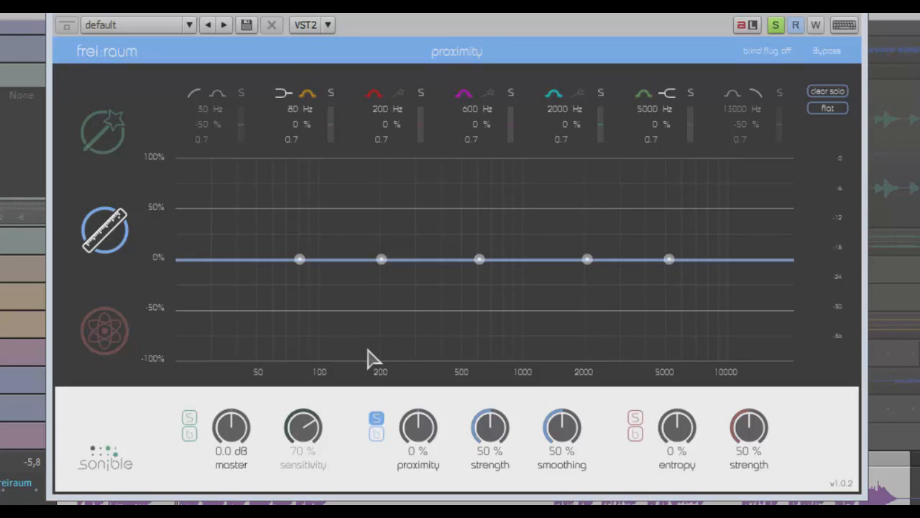
key("space")
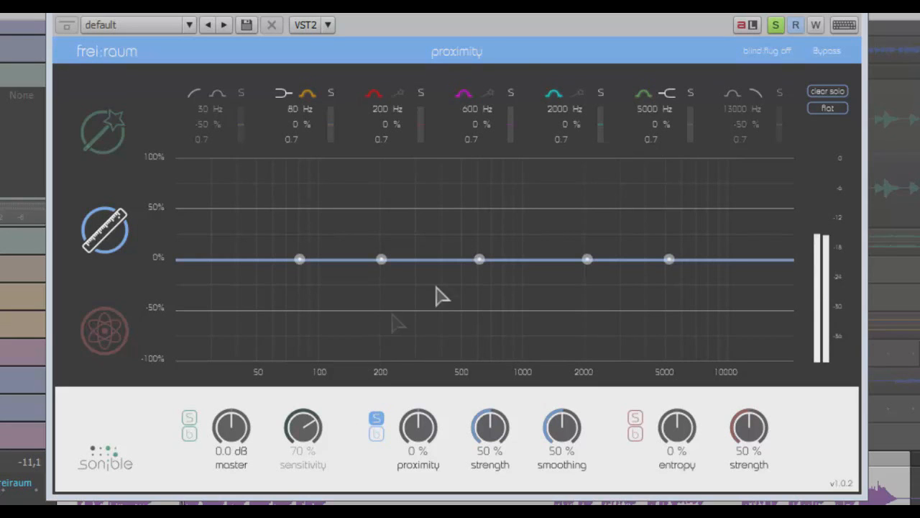
left_click_drag(420, 432, 417, 371)
left_click_drag(562, 429, 544, 396)
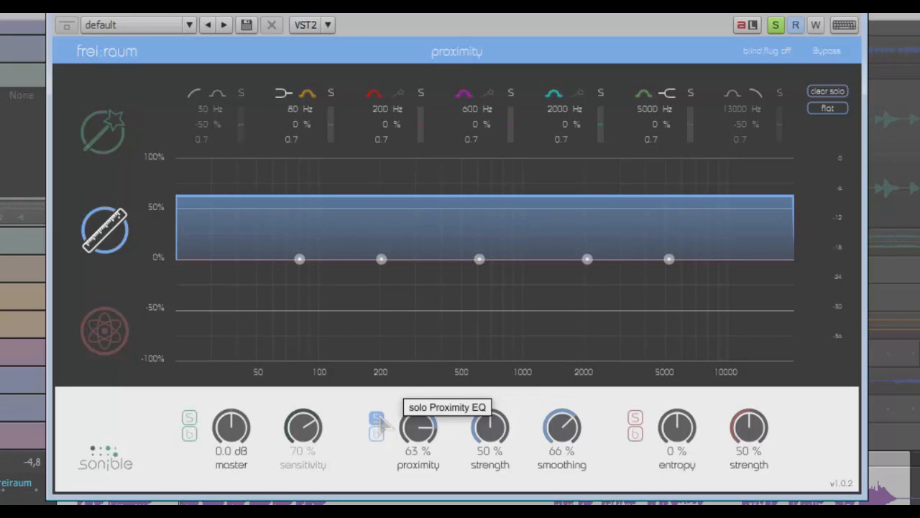
Lower the global proximity to -70 %, bring it back up to 13 %, and unsolo the vocal track
left_click(379, 419)
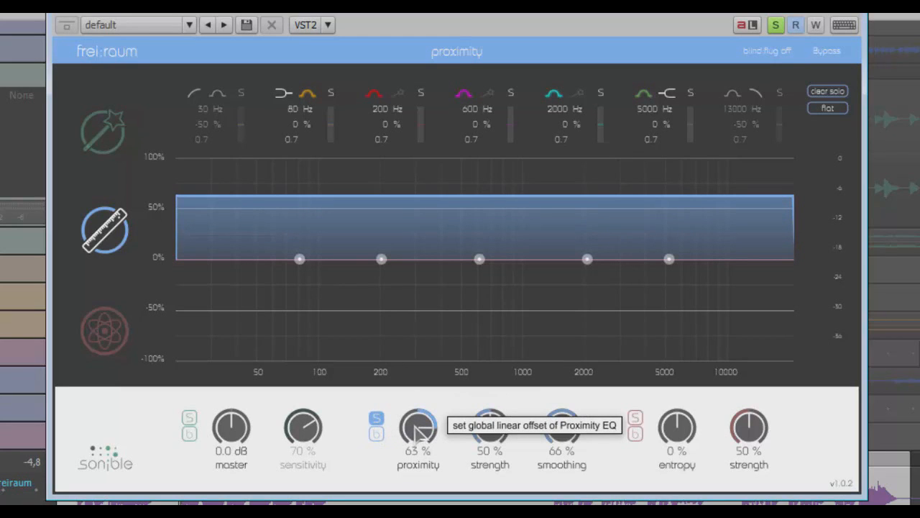
left_click_drag(420, 430, 427, 516)
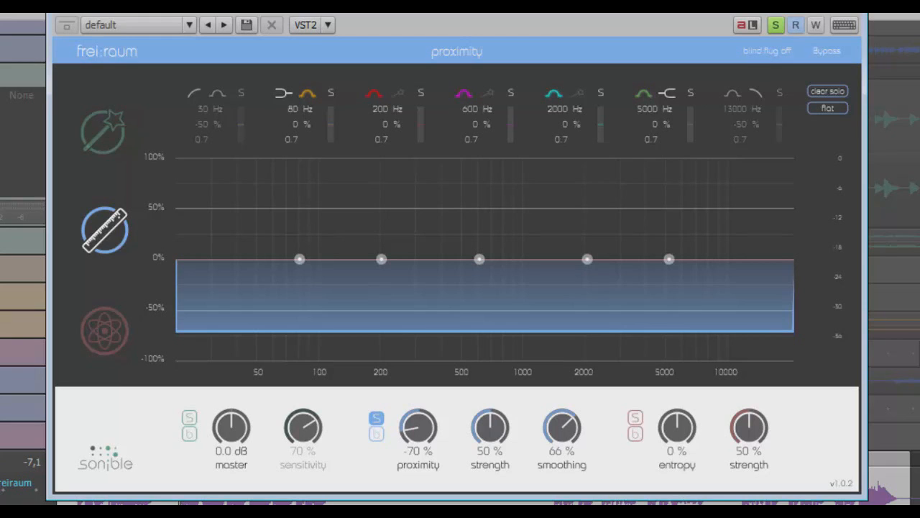
left_click_drag(418, 432, 407, 349)
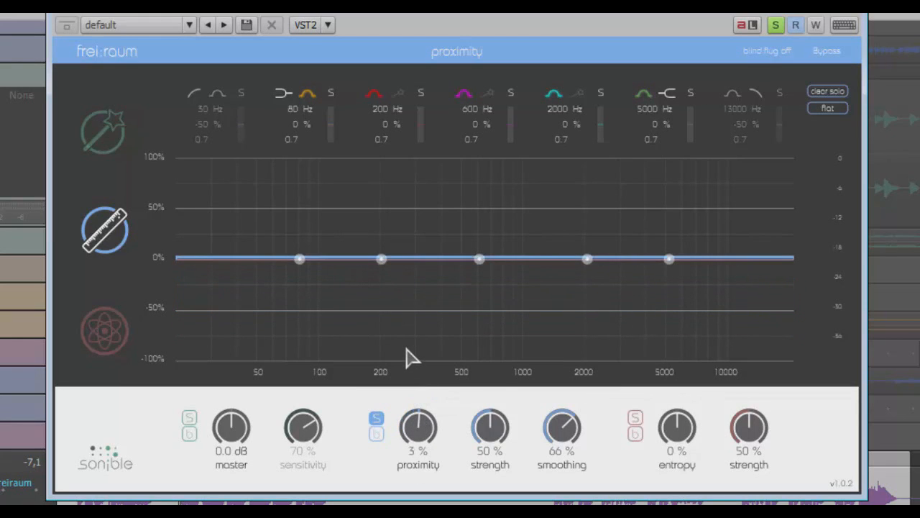
mouse_move(424, 435)
left_mouse_down()
mouse_move(407, 429)
mouse_move(403, 399)
mouse_move(408, 312)
mouse_move(411, 400)
mouse_move(422, 427)
left_mouse_up()
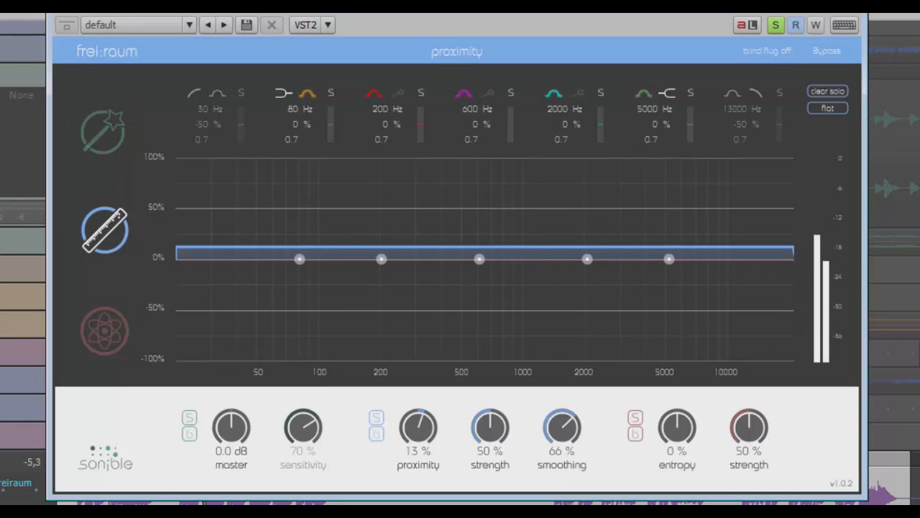
key("s")
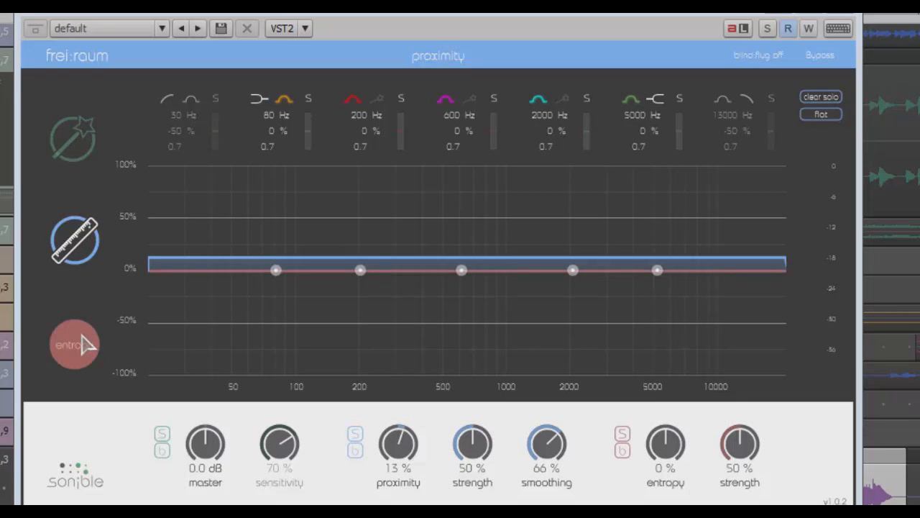
Open the entropy EQ and set its global offset to 3 %
left_click(84, 345)
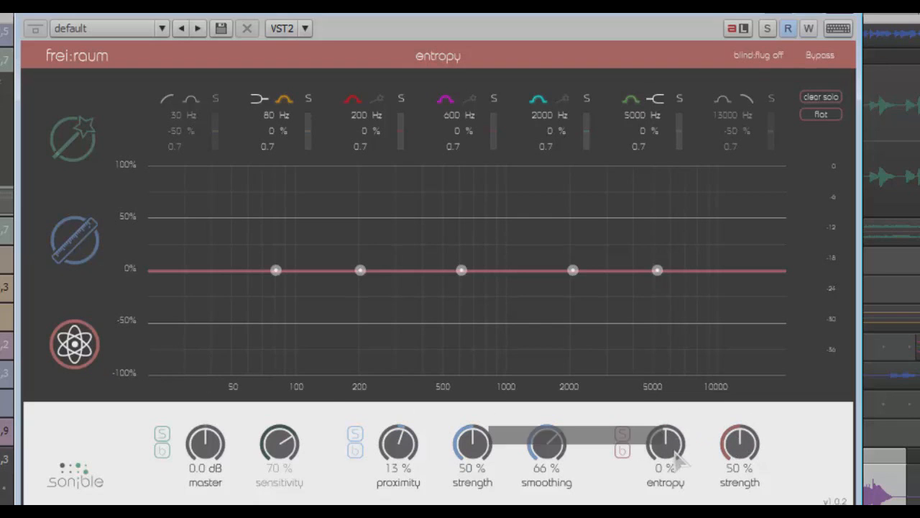
left_click_drag(670, 456, 606, 377)
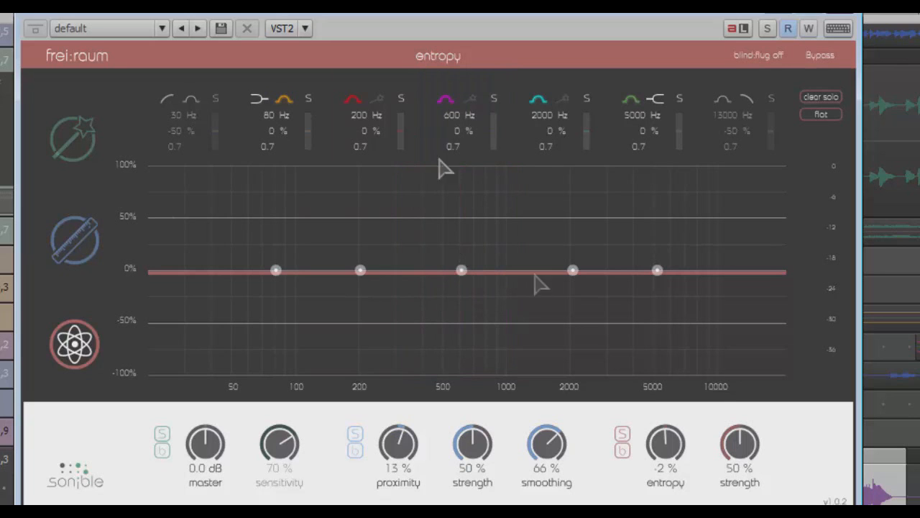
mouse_move(665, 444)
left_mouse_down()
mouse_move(665, 390)
mouse_move(658, 460)
mouse_move(652, 452)
left_mouse_up()
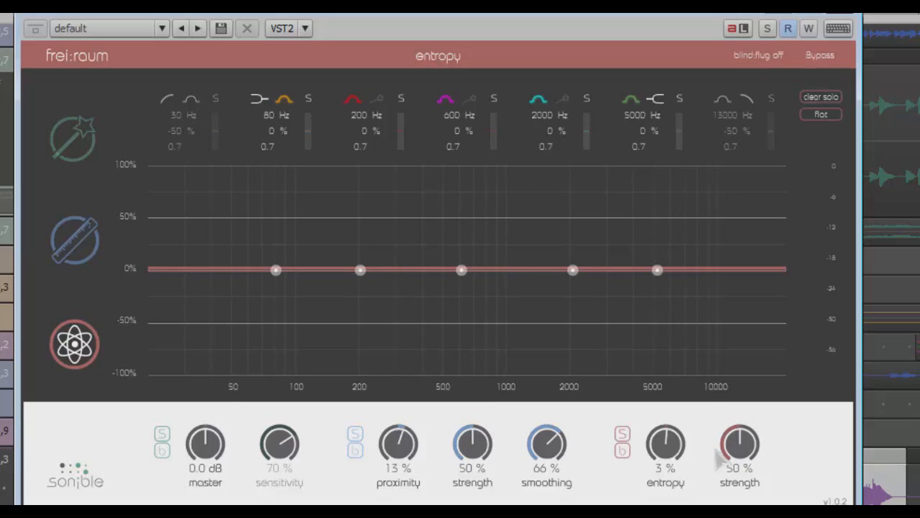
Play the mix while sweeping the global entropy to -87 %, -67 % and 100 %, ending at -29 %
key("space")
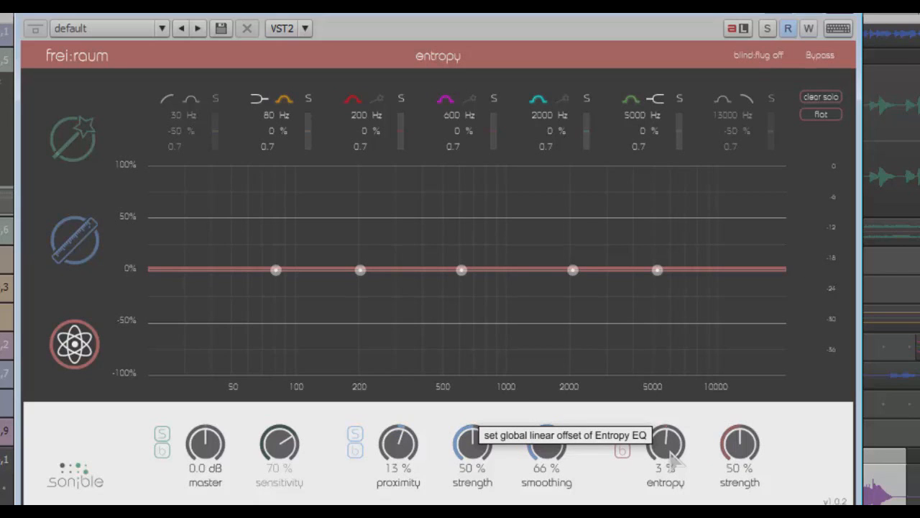
left_click_drag(673, 461, 674, 505)
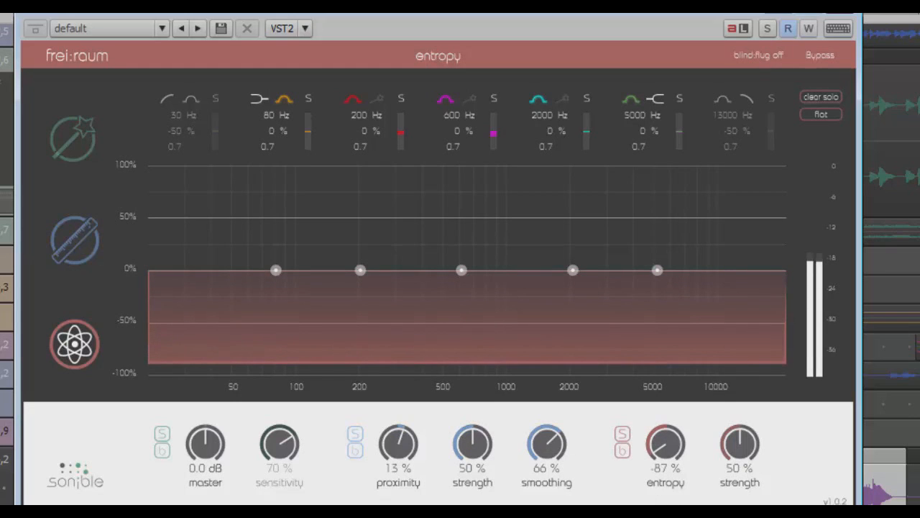
left_click_drag(666, 445, 666, 433)
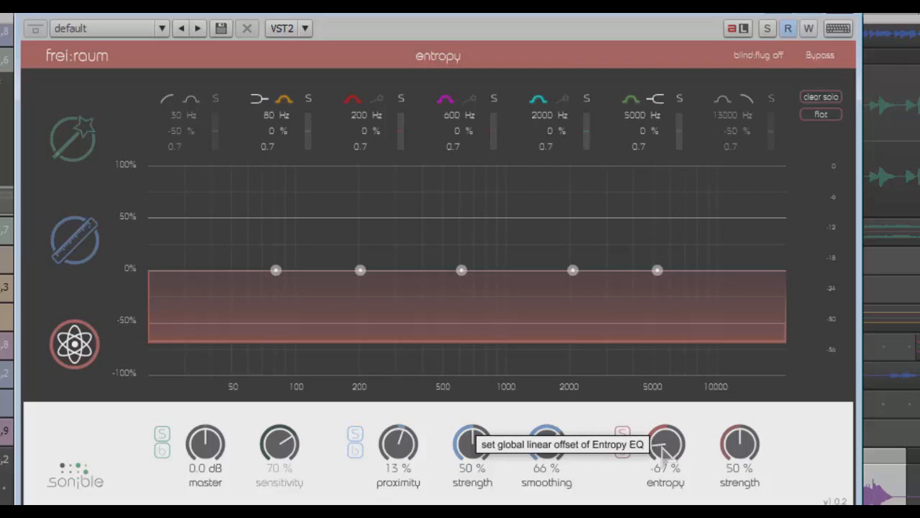
left_click_drag(665, 449, 689, 255)
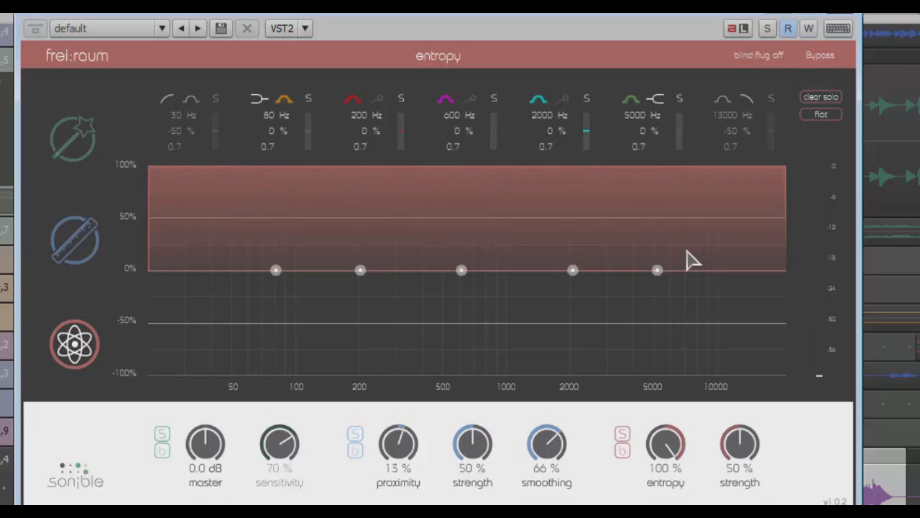
left_click_drag(689, 259, 676, 411)
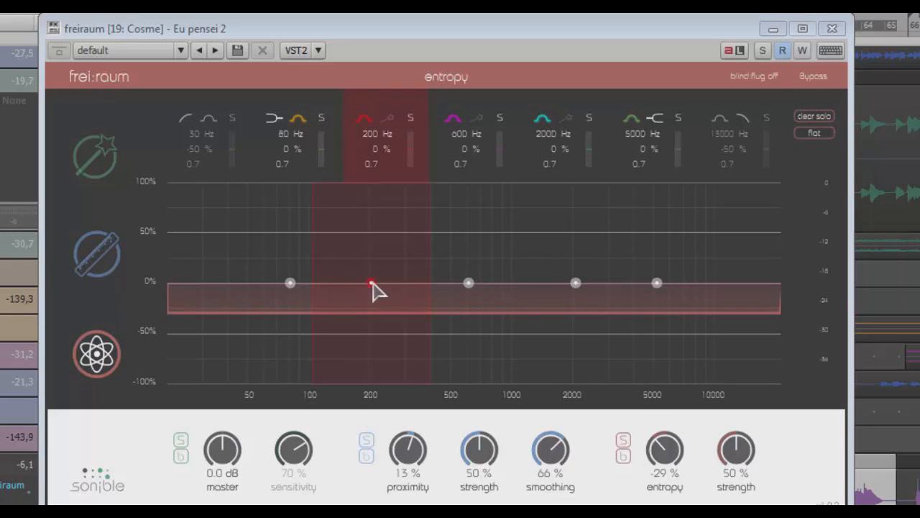
Shape the entropy bands with -33 % at 211 Hz and 92.1 % at 954 Hz, using a Q of 1.3 on the latter
left_click_drag(375, 278, 376, 288)
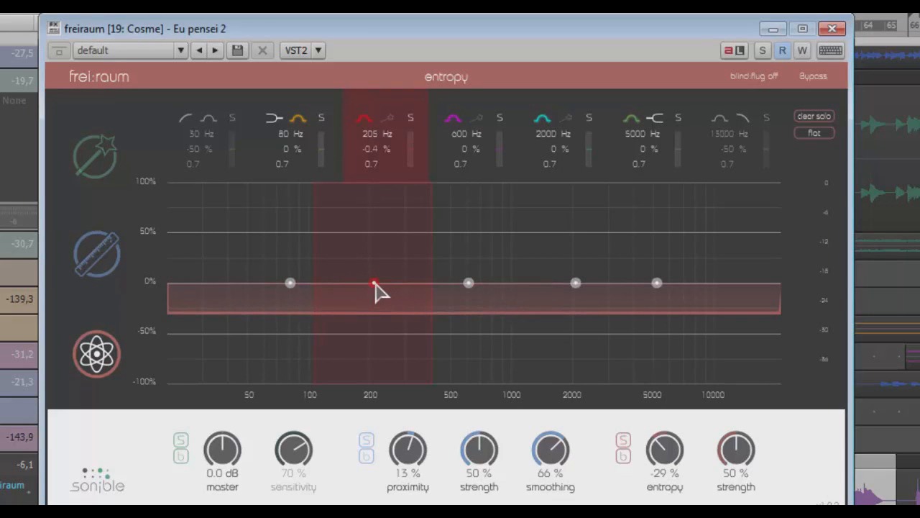
left_click_drag(469, 282, 470, 256)
left_click_drag(373, 283, 376, 319)
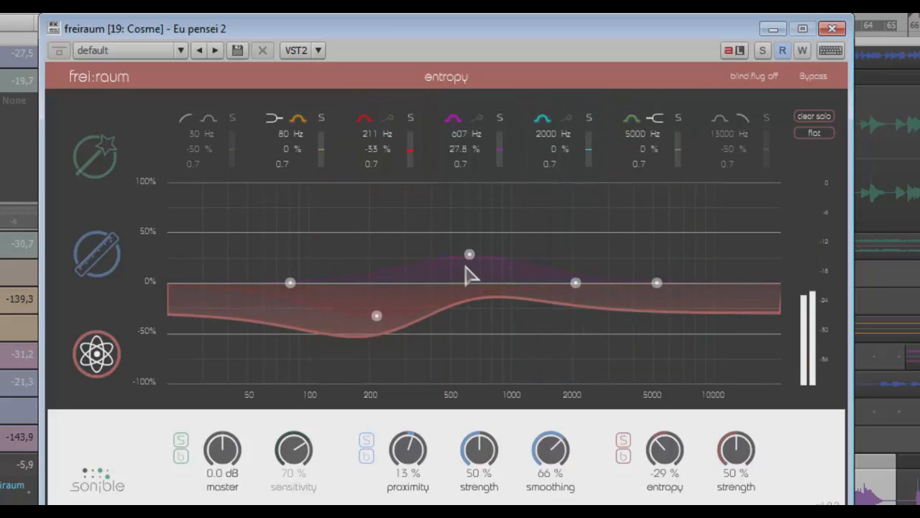
left_click_drag(469, 255, 502, 260)
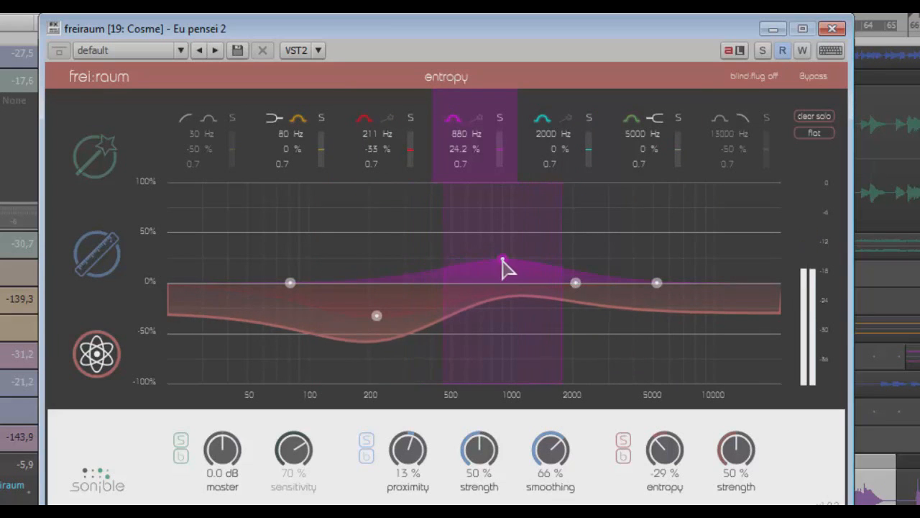
scroll(503, 260, "down", 3)
scroll(503, 260, "up", 5)
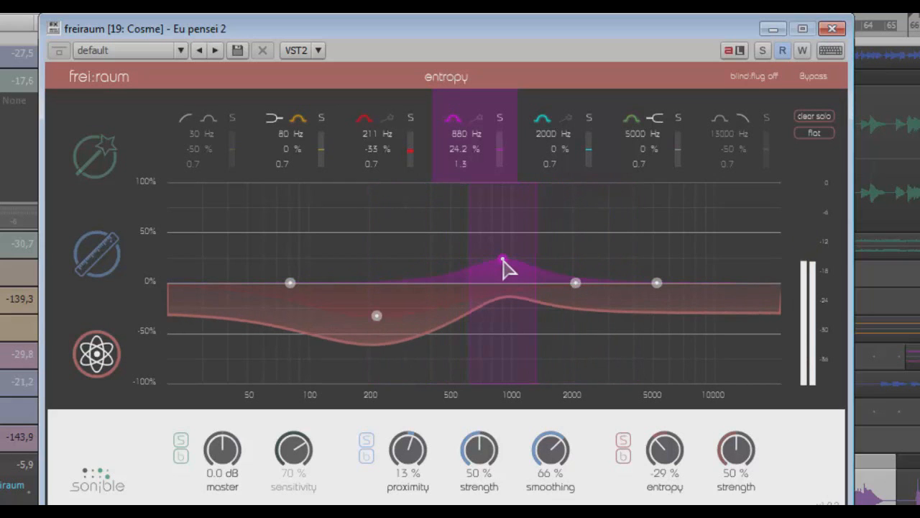
left_click_drag(503, 261, 511, 192)
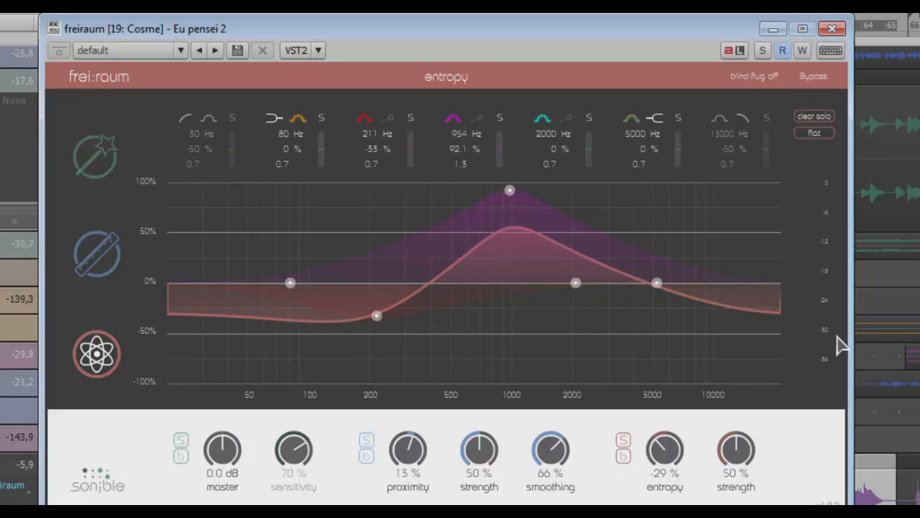
Flatten the entropy bands, try 50.7 % on the orange low band, and set that band to 23.3 % at 80 Hz
left_click(815, 133)
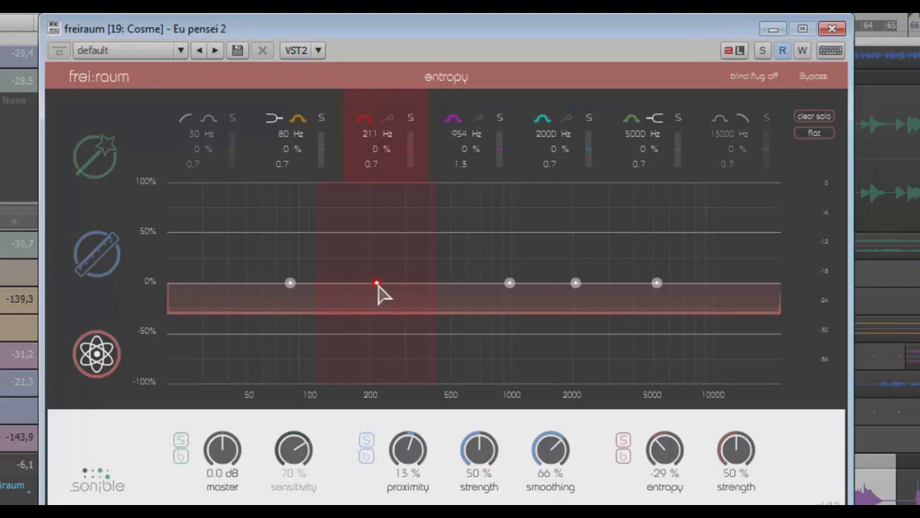
left_click_drag(293, 283, 282, 231)
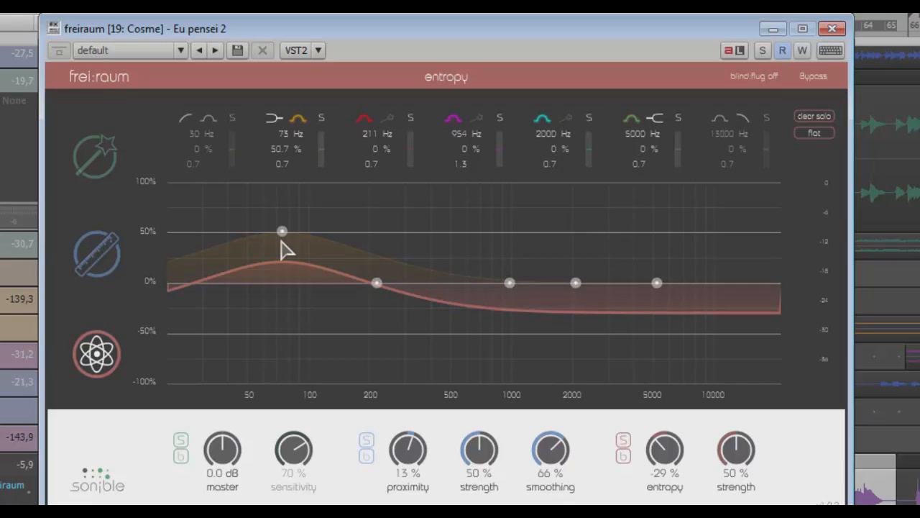
left_click_drag(282, 234, 293, 231)
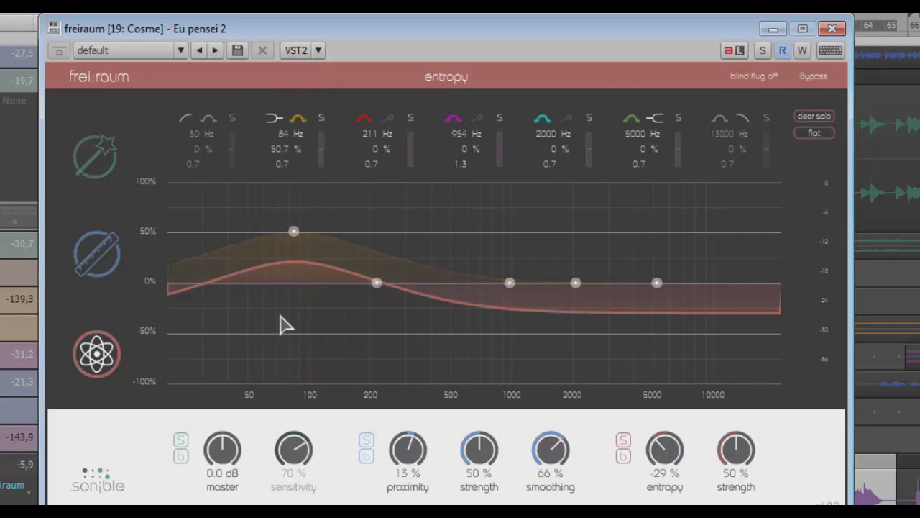
double_click(286, 217)
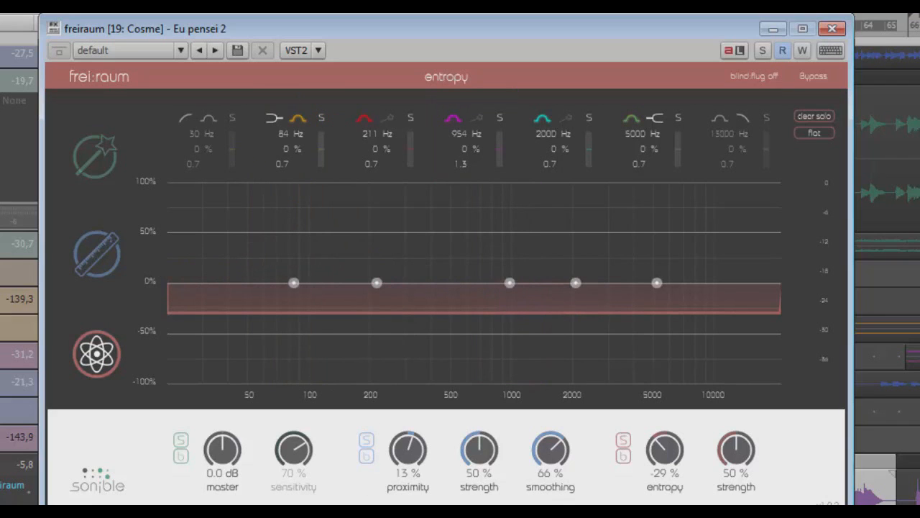
left_click_drag(293, 284, 290, 259)
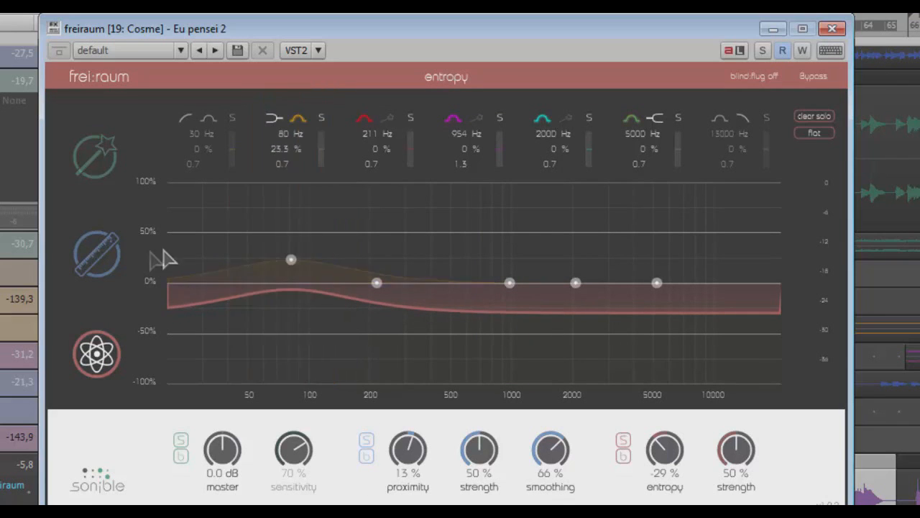
In the proximity EQ, raise the orange low band to 10.1 % at 84 Hz and enable the 13000 Hz high-cut band
left_click(94, 261)
left_click_drag(289, 283, 295, 274)
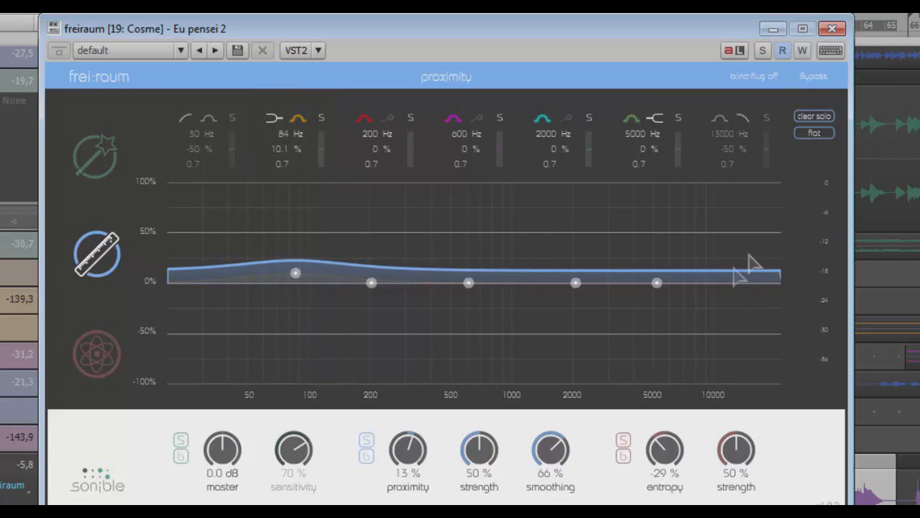
left_click(748, 141)
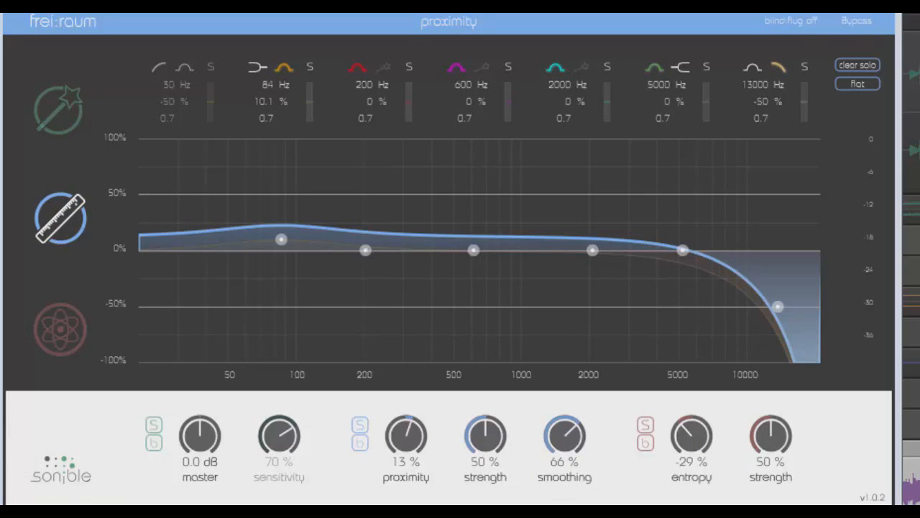
Set the proximity EQ's orange low band to -21.6 % at 85 Hz with a Q of 2.8
left_click(282, 240)
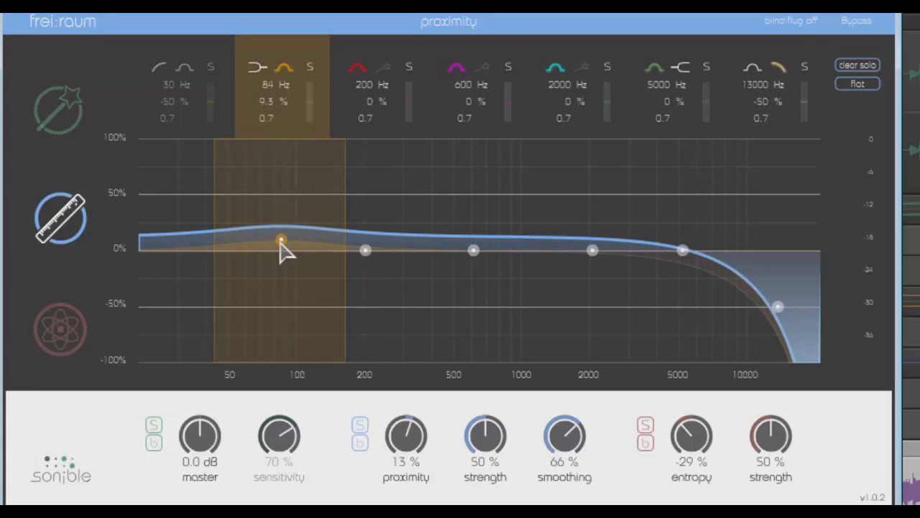
scroll(281, 244, "down", 1)
scroll(281, 243, "up", 1)
scroll(281, 243, "up", 2)
left_click_drag(281, 241, 281, 279)
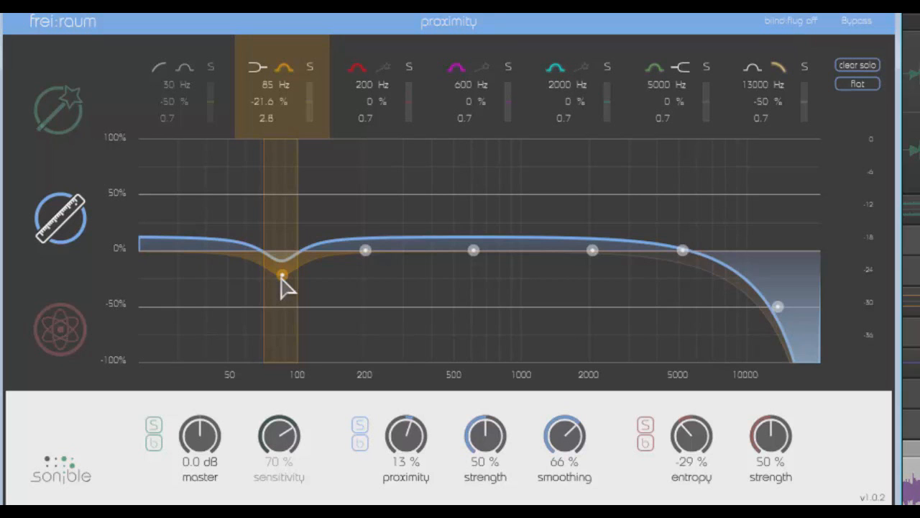
Set the red proximity band to 2.2 % at 193 Hz, trying Q values up to 8.5 and ending at 0.35
scroll(365, 250, "down", 3)
scroll(365, 251, "up", 8)
scroll(365, 250, "down", 5)
scroll(366, 252, "down", 7)
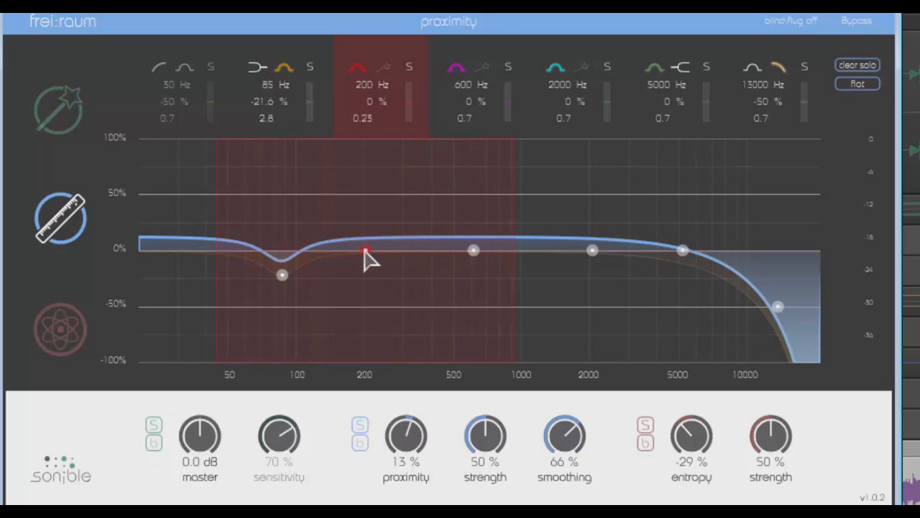
left_click_drag(365, 259, 364, 256)
scroll(363, 256, "down", 1)
scroll(363, 255, "up", 10)
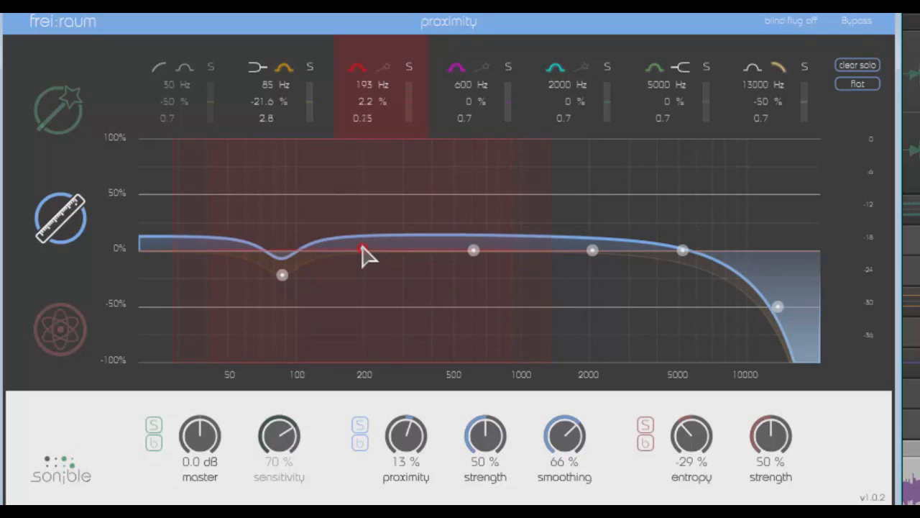
scroll(363, 255, "up", 10)
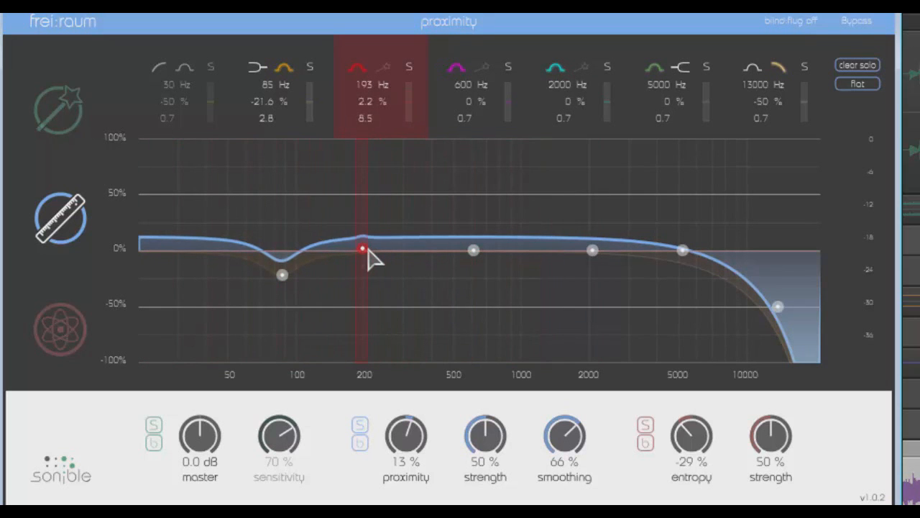
scroll(372, 259, "down", 17)
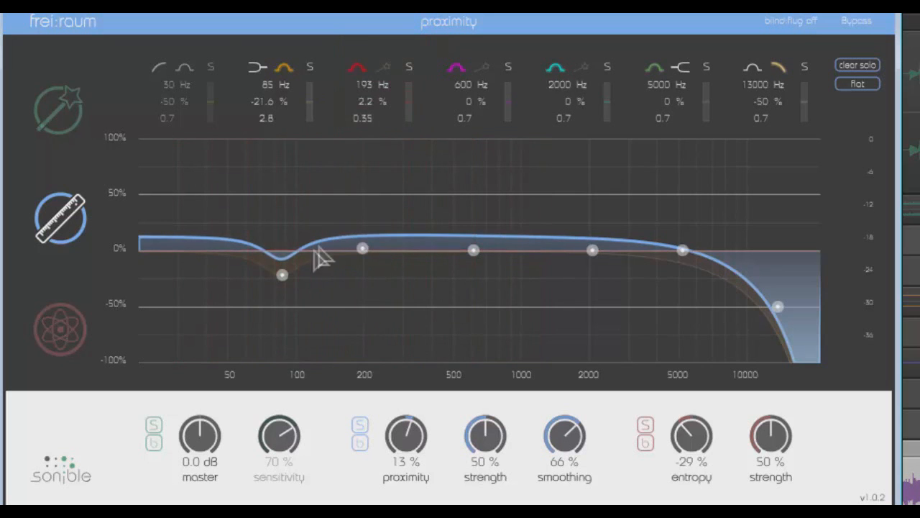
Widen the 85 Hz proximity band to a Q of 0.72
scroll(284, 284, "up", 6)
scroll(285, 283, "down", 12)
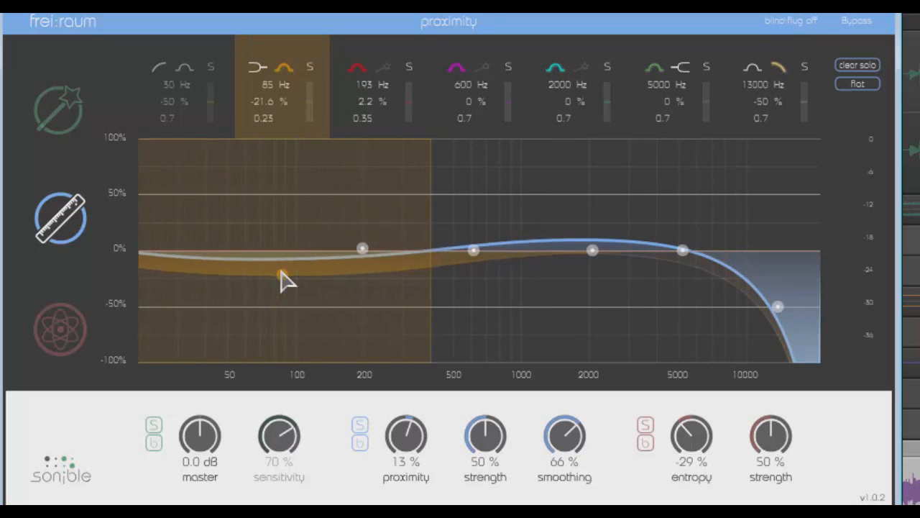
scroll(285, 283, "up", 2)
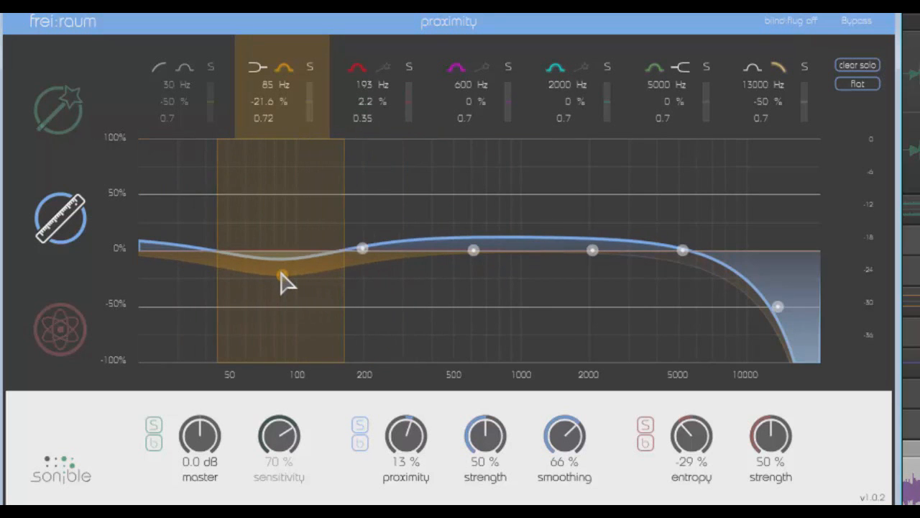